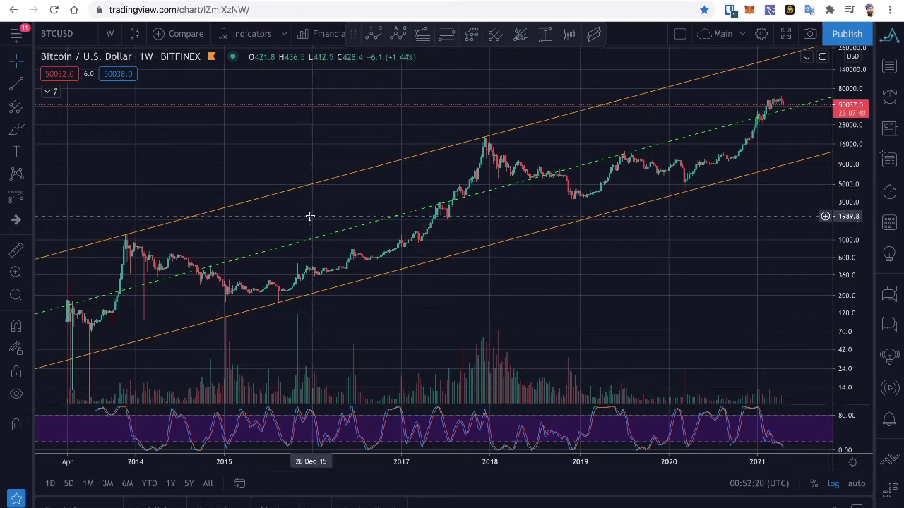
Examine Bitcoin's weekly price history since 2013 against the rising parallel channel's upper, middle and lower lines.
scroll(310, 216, down, 3)
drag(396, 228, 317, 216)
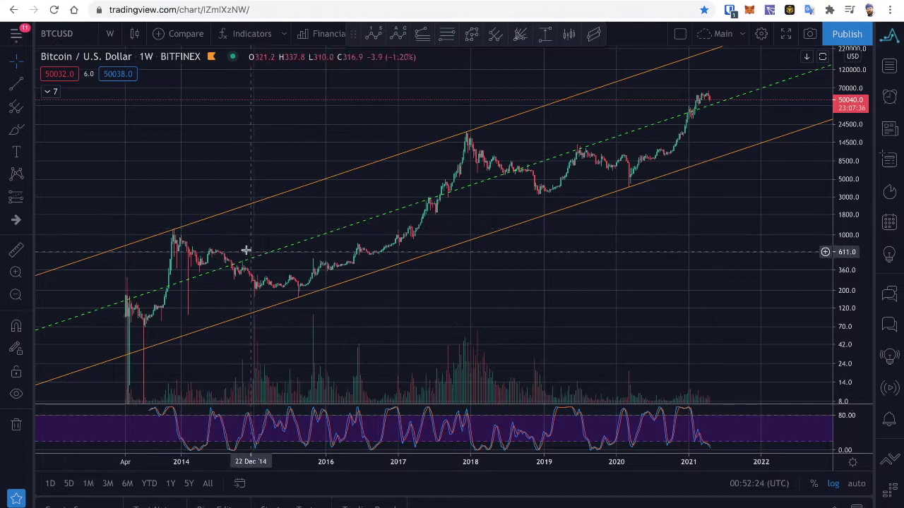
click(202, 224)
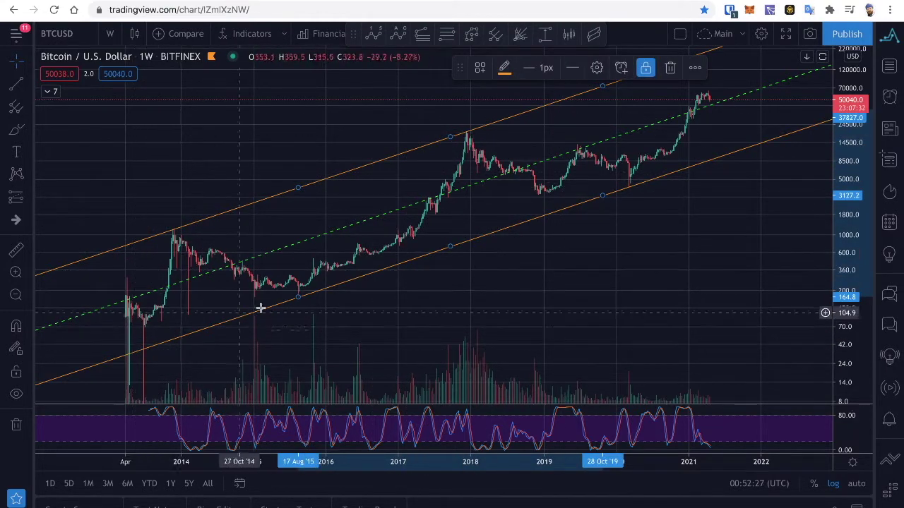
drag(384, 218, 333, 214)
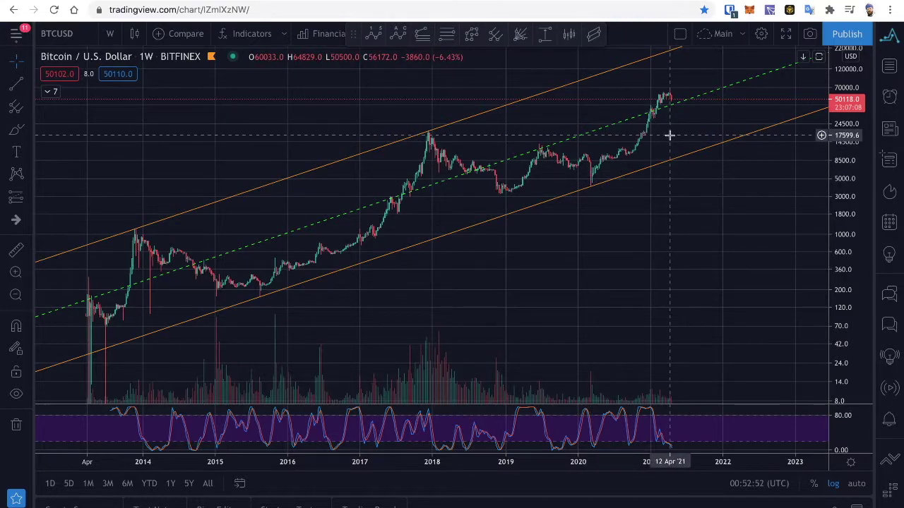
mouse_move(668, 161)
mouse_down()
mouse_move(692, 204)
mouse_move(690, 174)
mouse_move(677, 162)
mouse_up()
scroll(677, 162, down, 2)
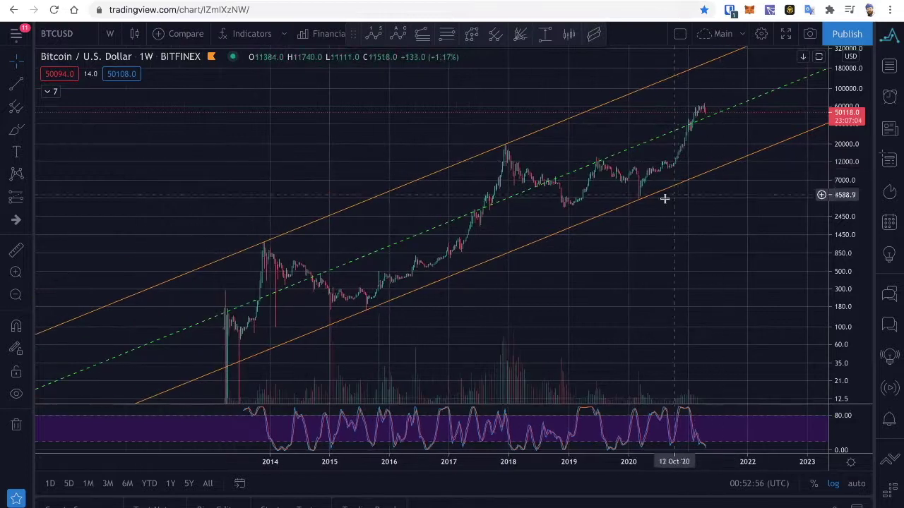
scroll(671, 197, up, 3)
scroll(449, 227, left, 2)
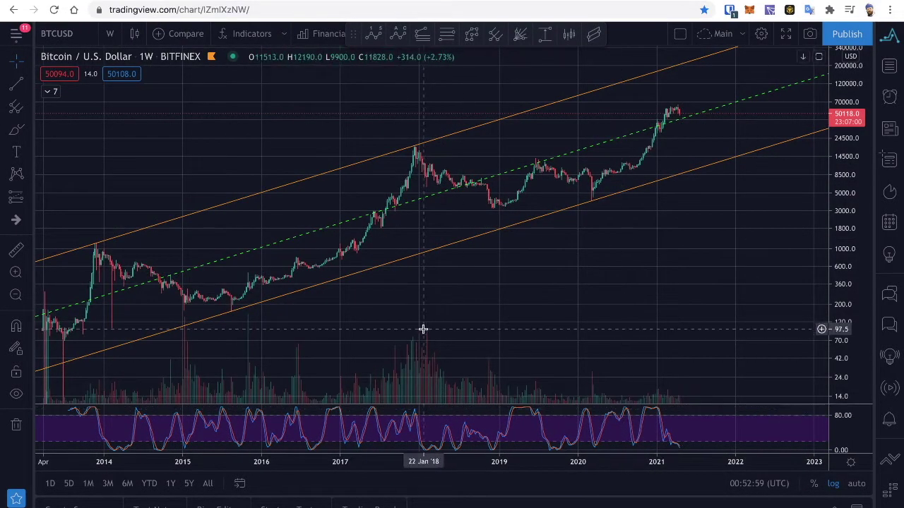
drag(369, 331, 405, 317)
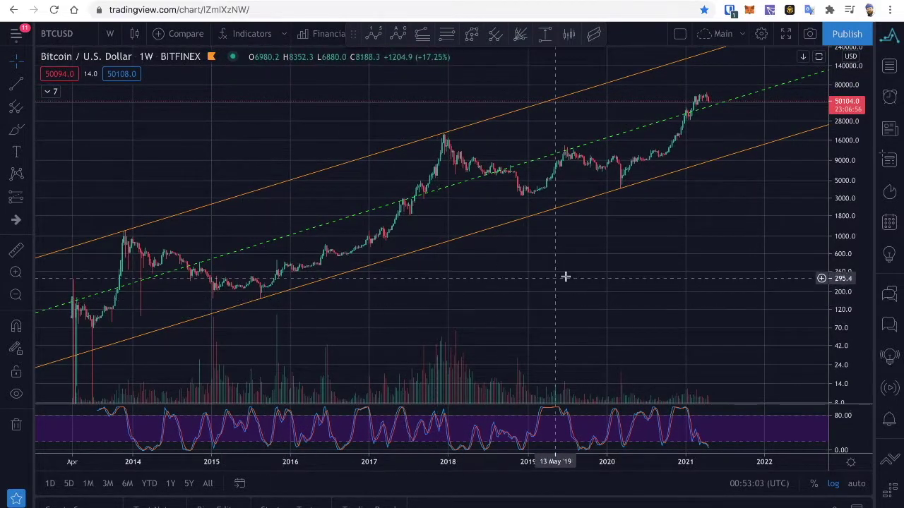
drag(611, 253, 597, 256)
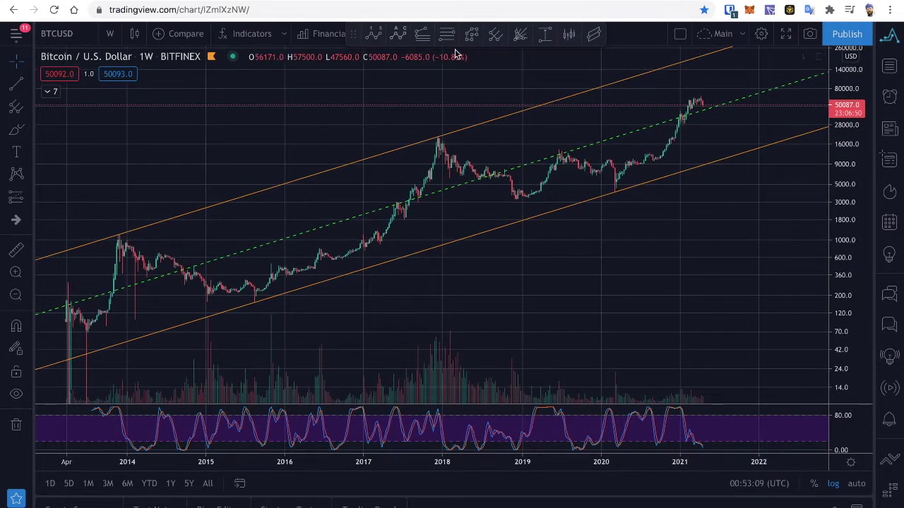
Draw a Bars Pattern copying the price move from the 10 Aug '15 low to the 11 Dec '17 peak.
click(569, 35)
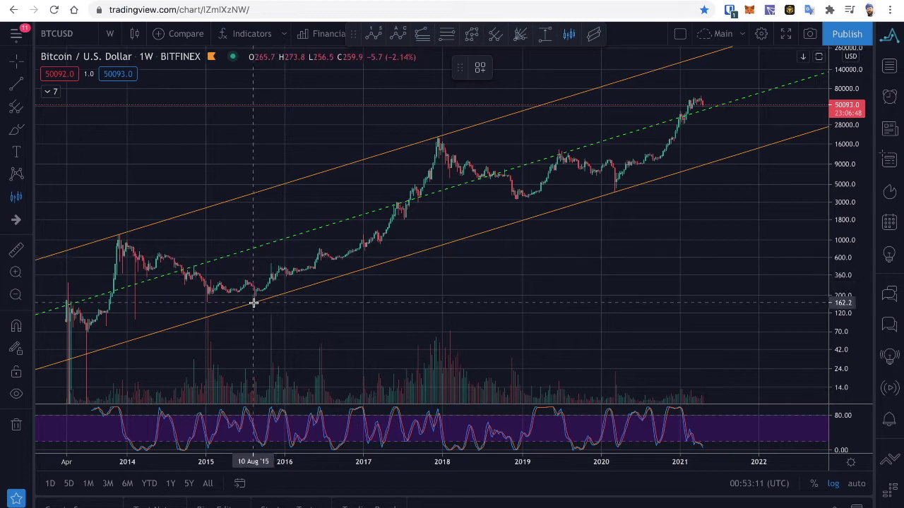
click(254, 302)
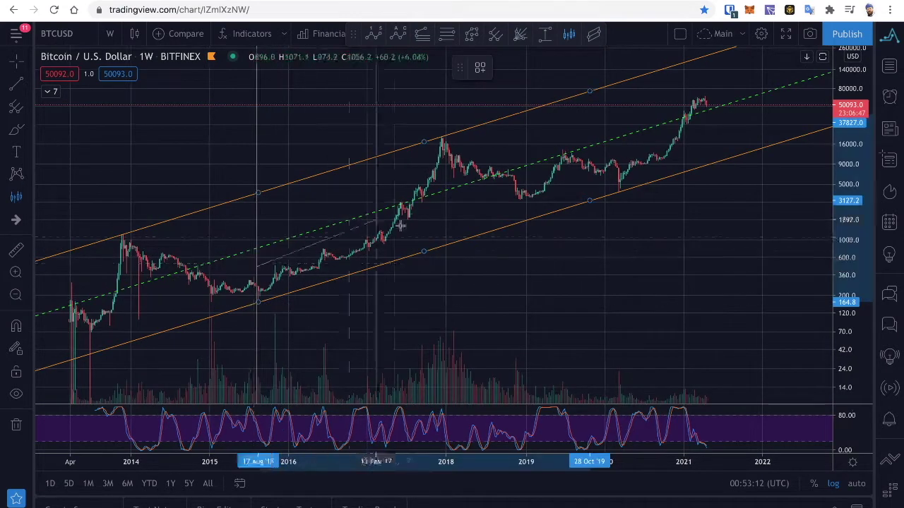
click(441, 162)
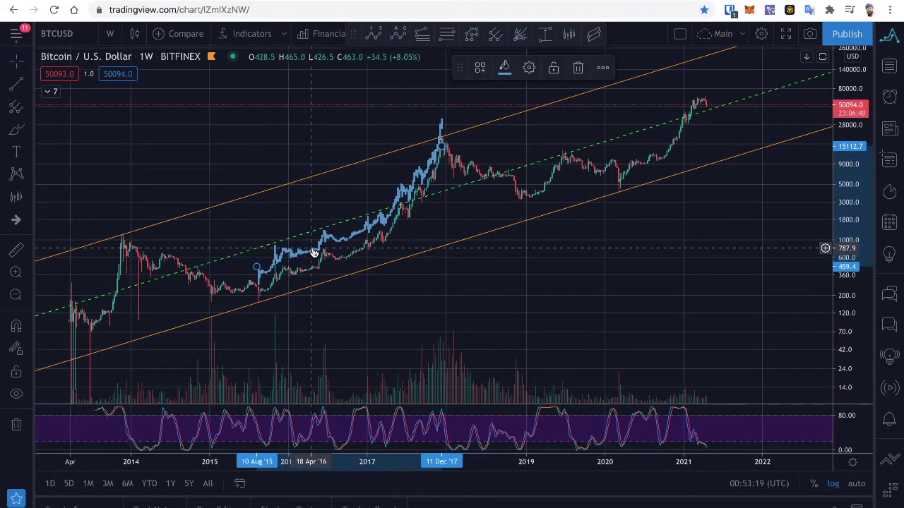
Move the copied bars pattern so it starts at the March 2020 low on the lower channel line and ends at 04 Jul '22.
drag(313, 253, 742, 135)
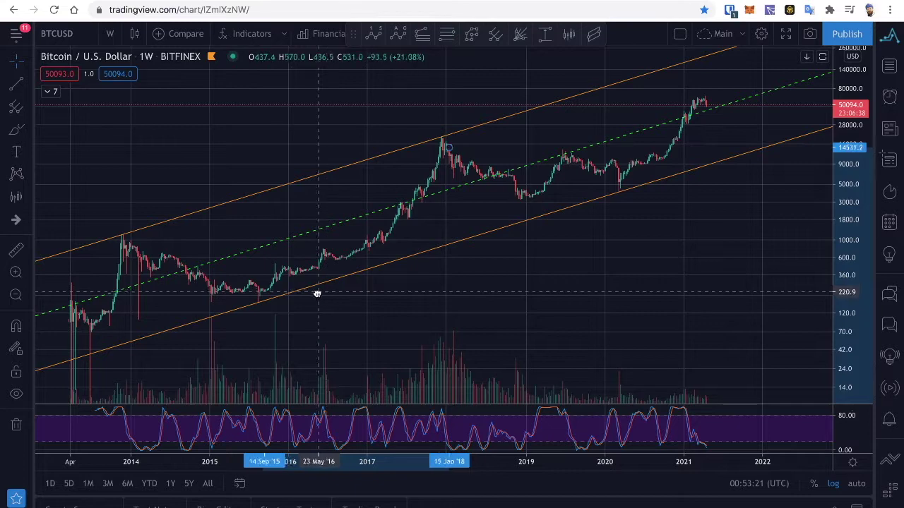
drag(278, 289, 604, 167)
drag(644, 208, 460, 268)
drag(404, 241, 519, 226)
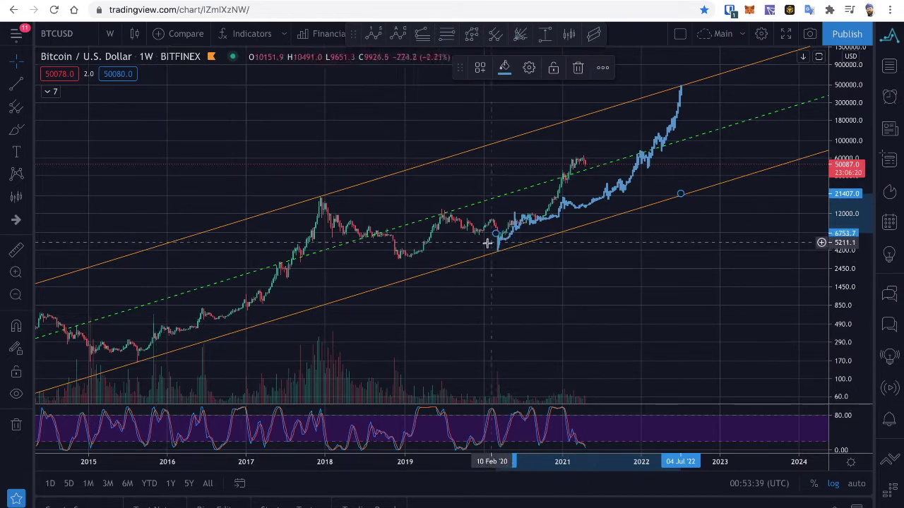
click(586, 187)
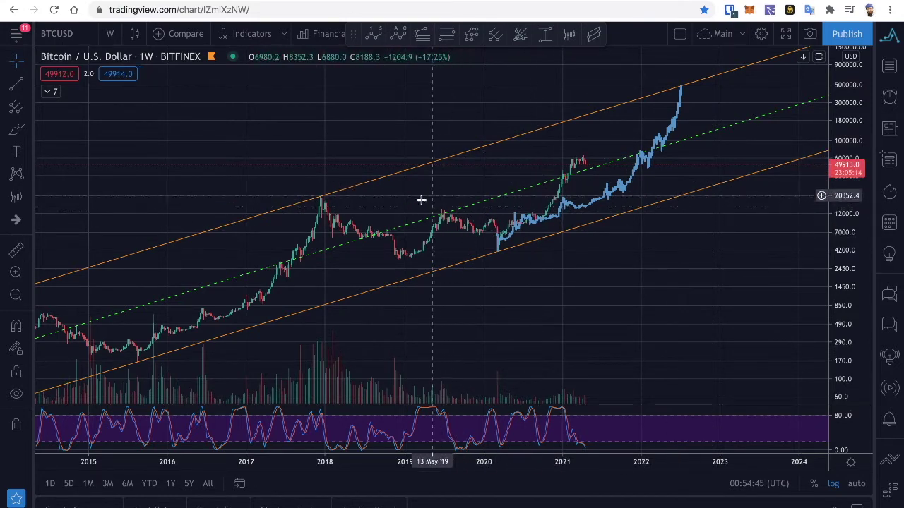
Delete the copied bars pattern from the chart.
scroll(434, 200, right, 1)
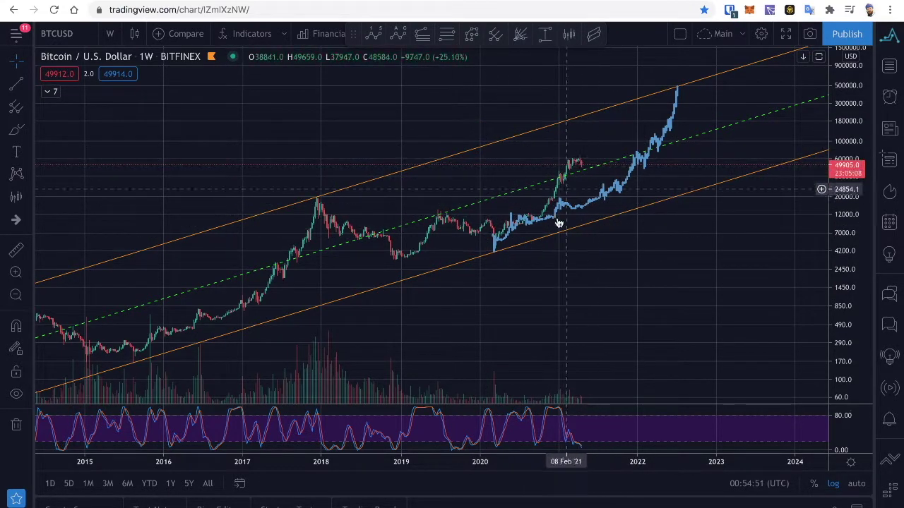
click(613, 196)
text(\)
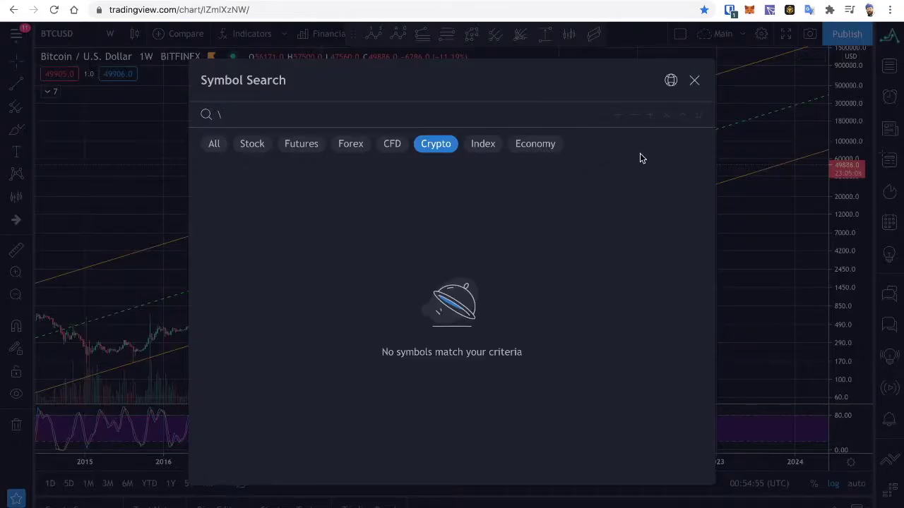
click(694, 80)
Show the hidden SMAs indicator on the price chart and collapse the indicator list again.
drag(348, 285, 413, 247)
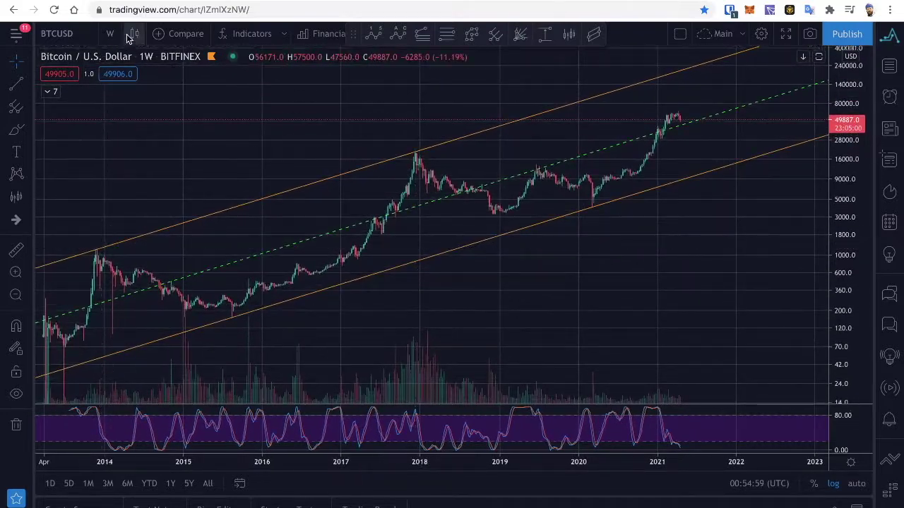
drag(139, 192, 162, 183)
click(48, 92)
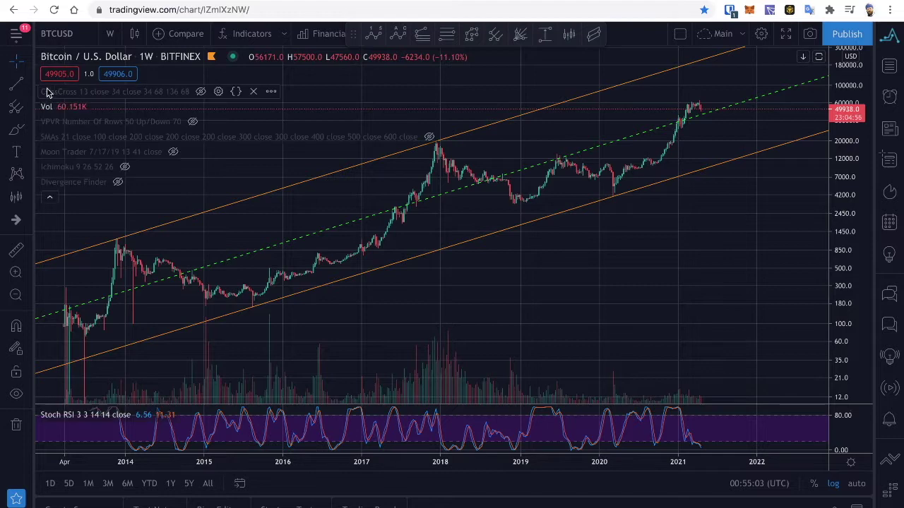
click(429, 137)
click(49, 197)
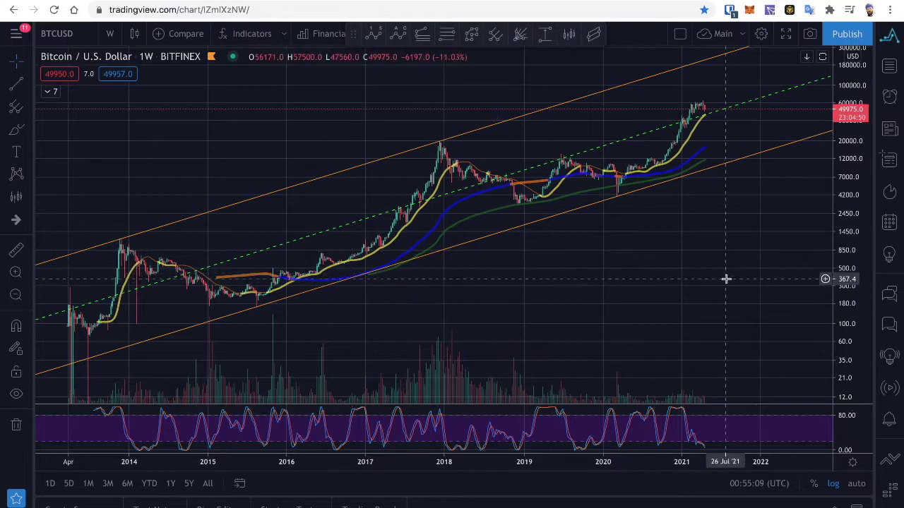
Stretch the price scale and examine the March 2020 low, the 2018–2019 lows and the recent candles against the moving averages.
drag(849, 345, 847, 296)
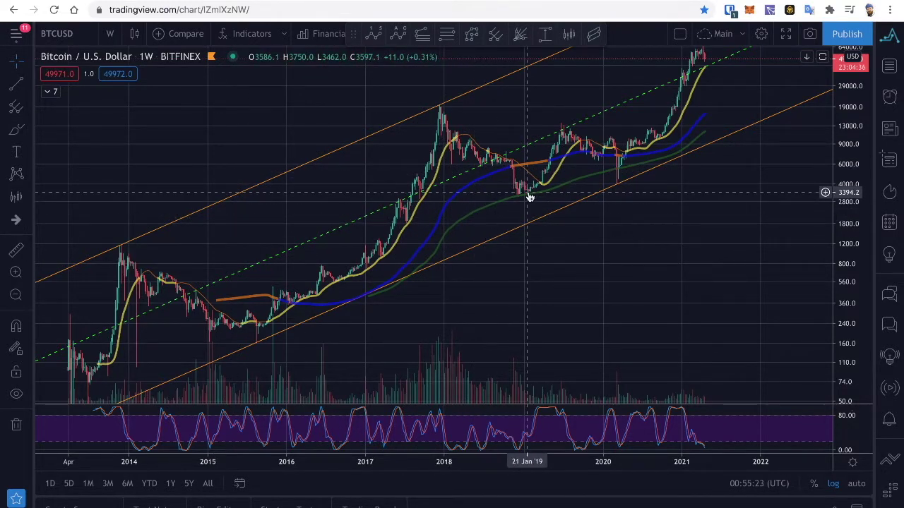
drag(736, 111, 673, 197)
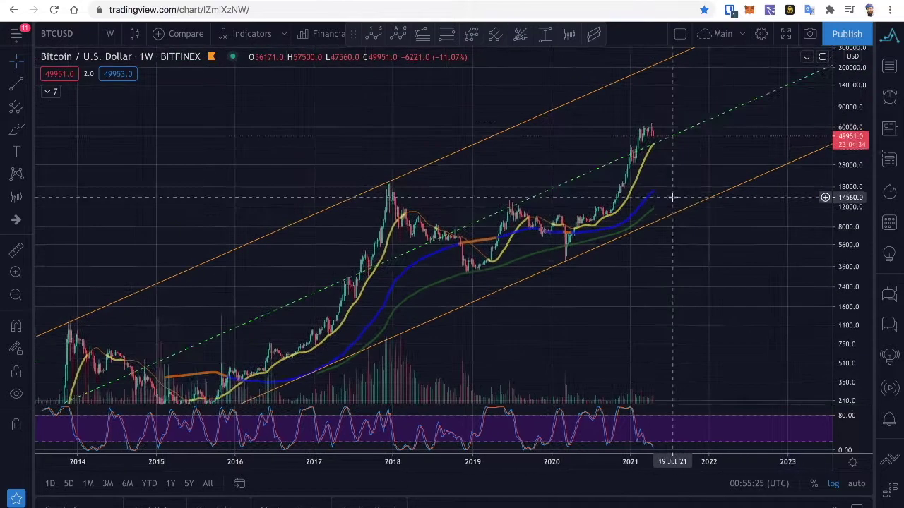
scroll(673, 197, up, 5)
scroll(673, 197, down, 4)
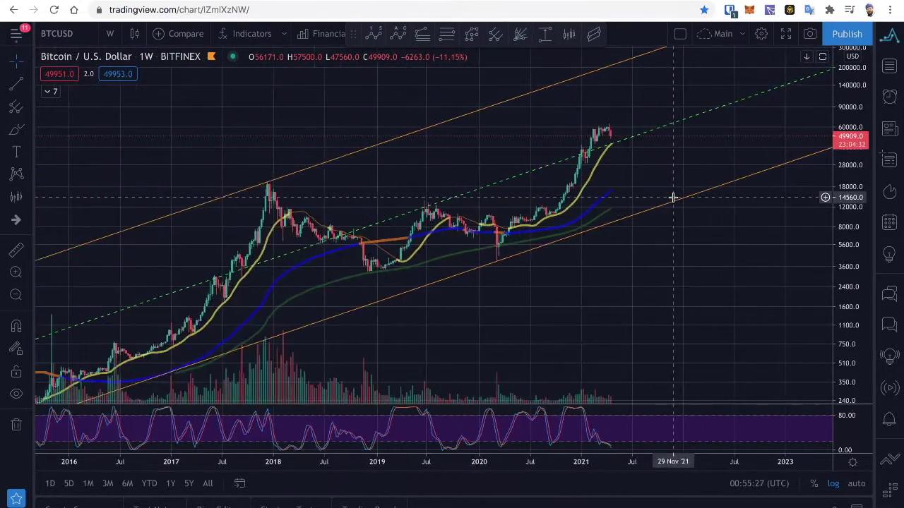
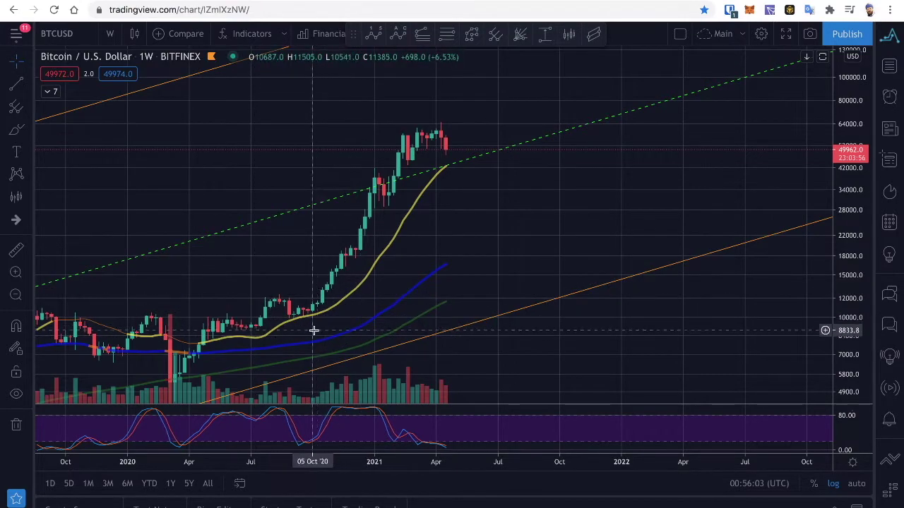
drag(334, 320, 438, 240)
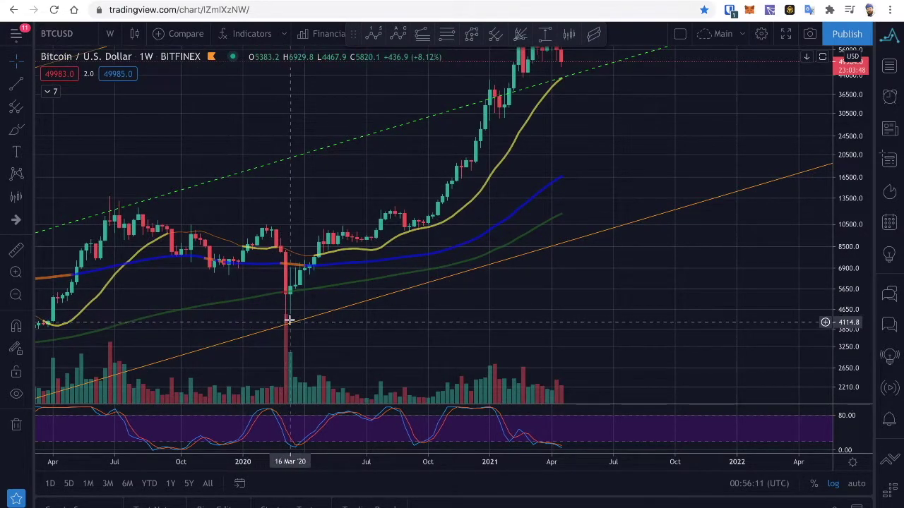
drag(212, 337, 274, 250)
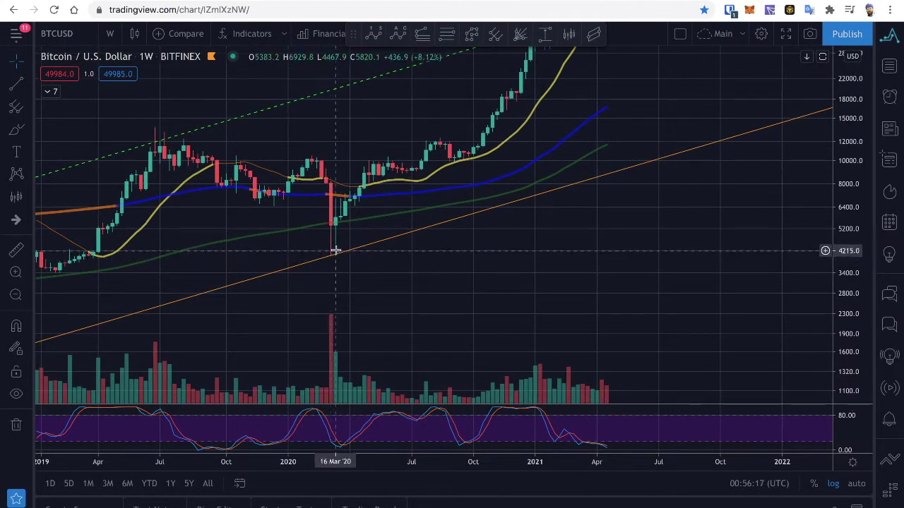
scroll(336, 250, down, 5)
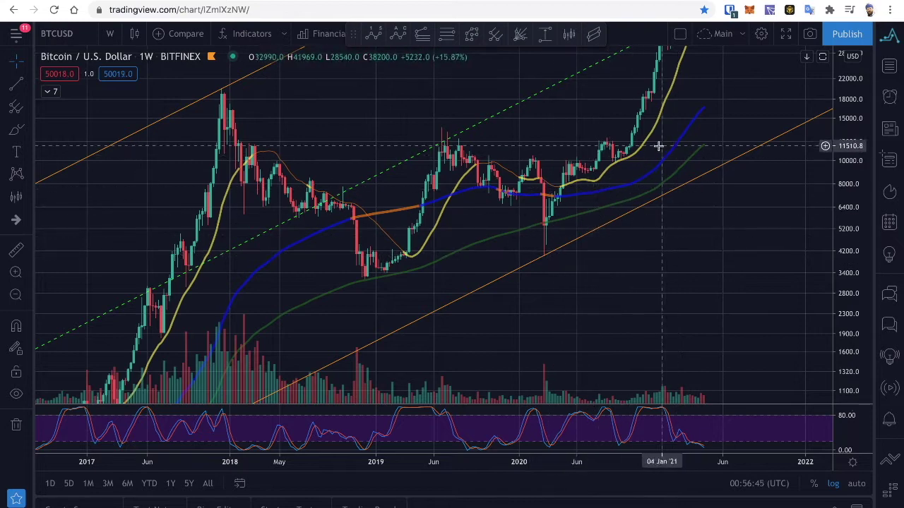
scroll(595, 244, up, 5)
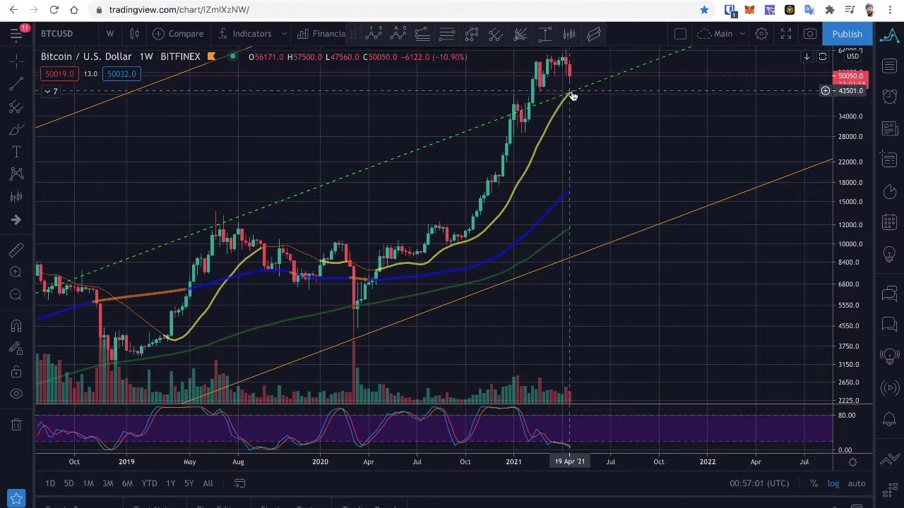
drag(369, 216, 526, 157)
drag(179, 292, 297, 278)
scroll(297, 278, up, 2)
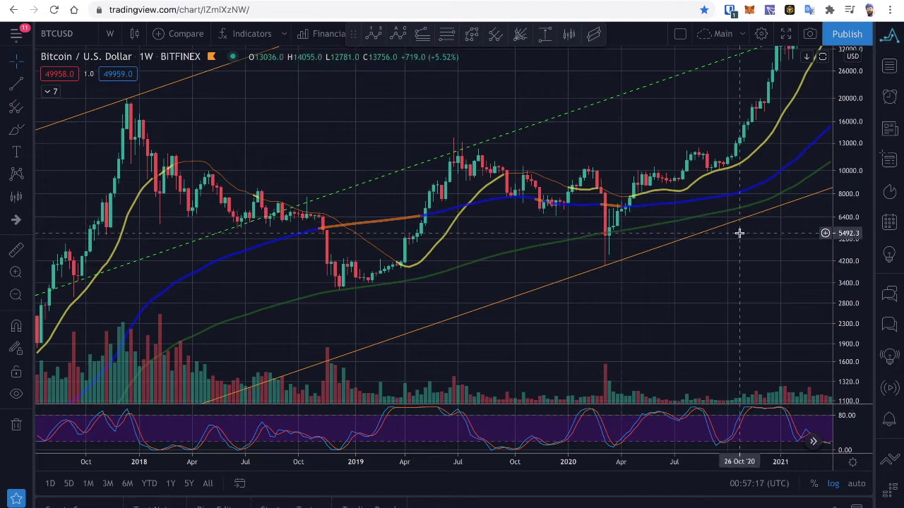
Examine the cycle from the 2015 low to the December 2017 peak against the moving averages and channel lines.
scroll(738, 232, down, 5)
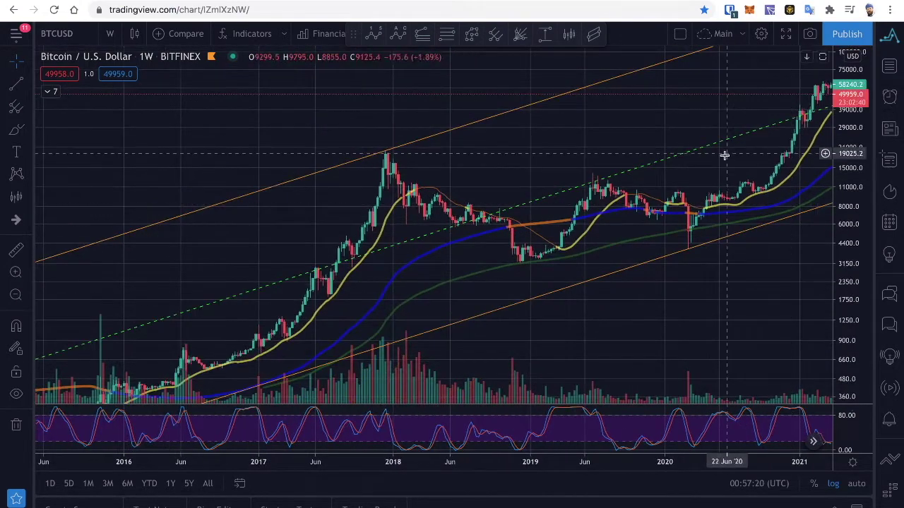
scroll(562, 148, down, 5)
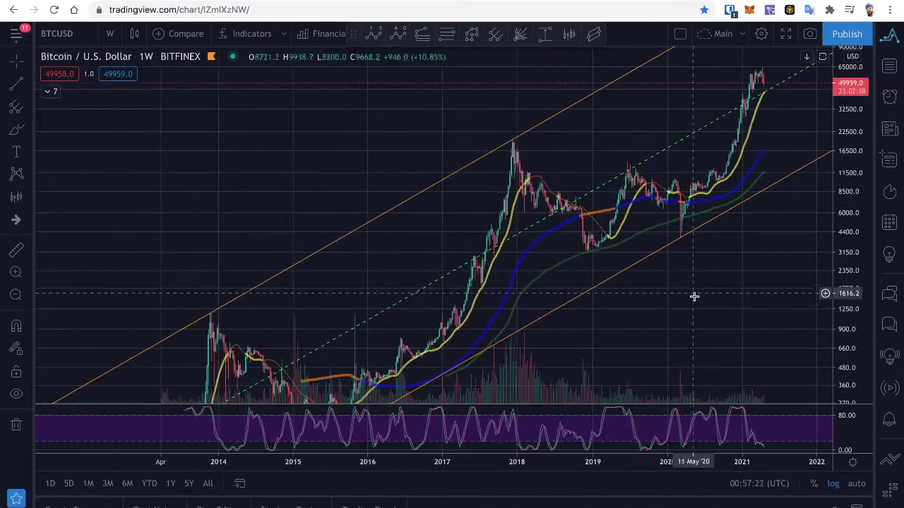
drag(692, 297, 525, 232)
scroll(523, 231, up, 1)
scroll(524, 232, down, 1)
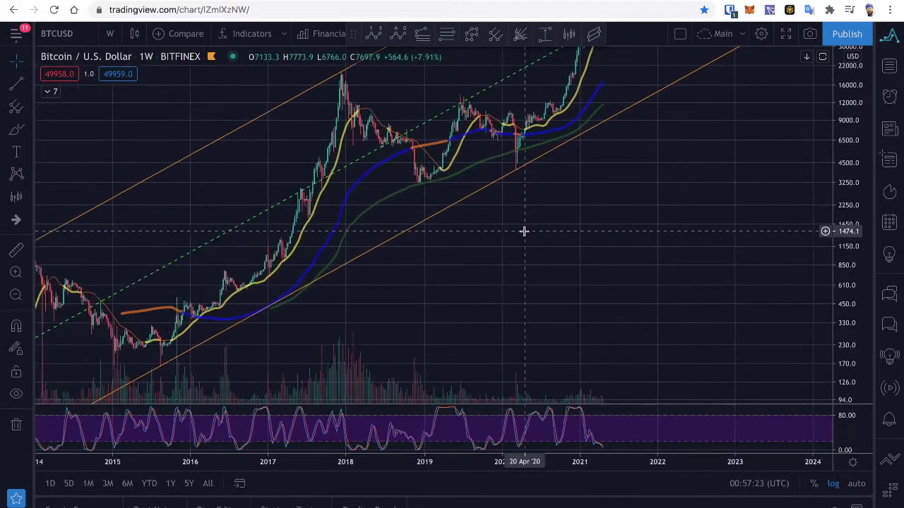
drag(187, 283, 282, 202)
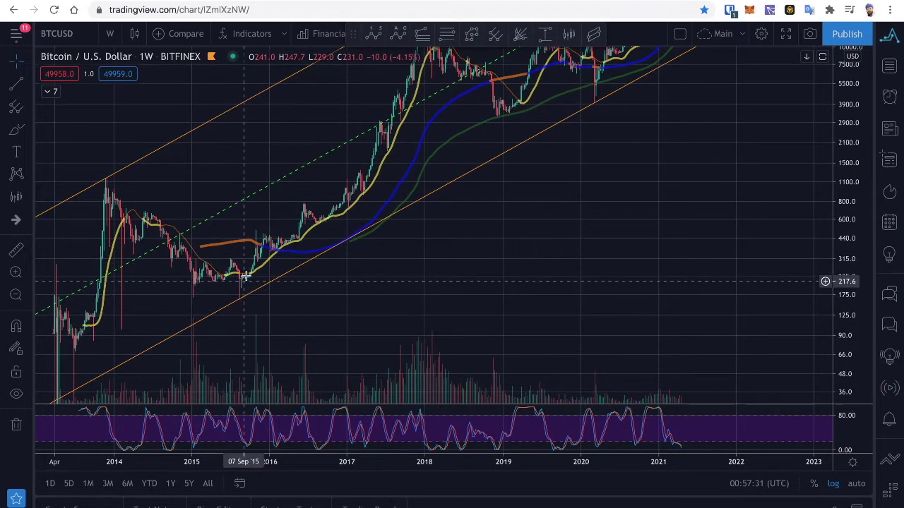
drag(625, 183, 553, 296)
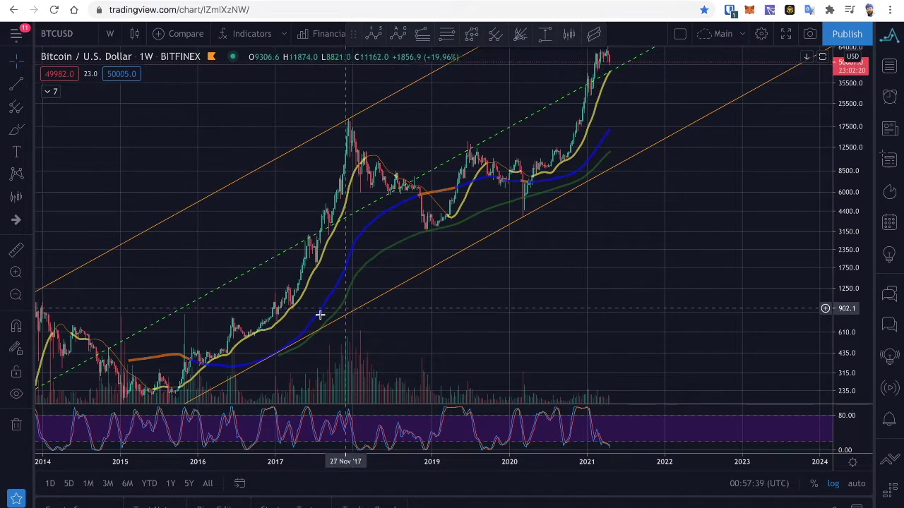
drag(250, 353, 385, 230)
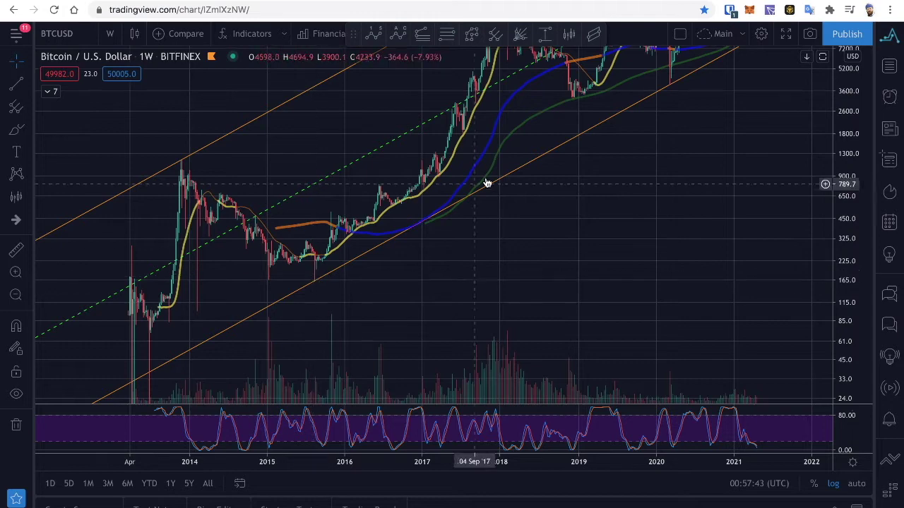
drag(493, 194, 449, 146)
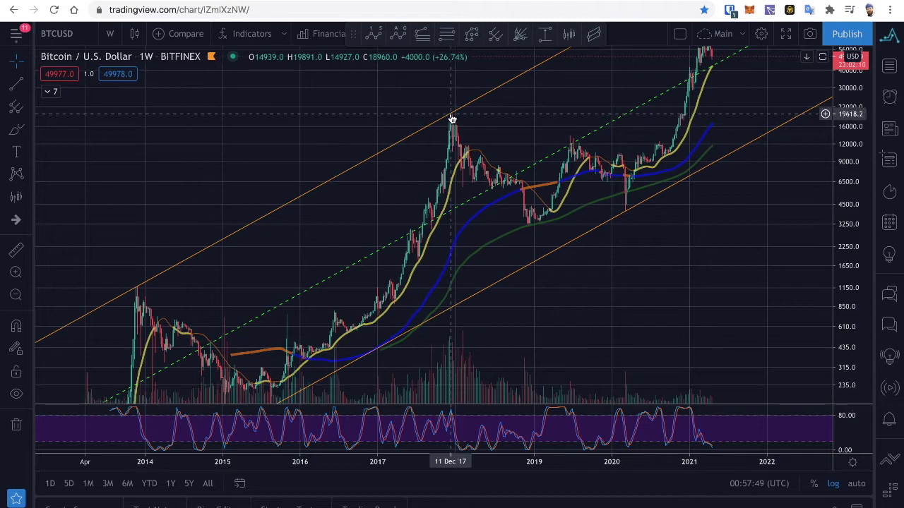
drag(385, 209, 432, 158)
scroll(433, 159, up, 5)
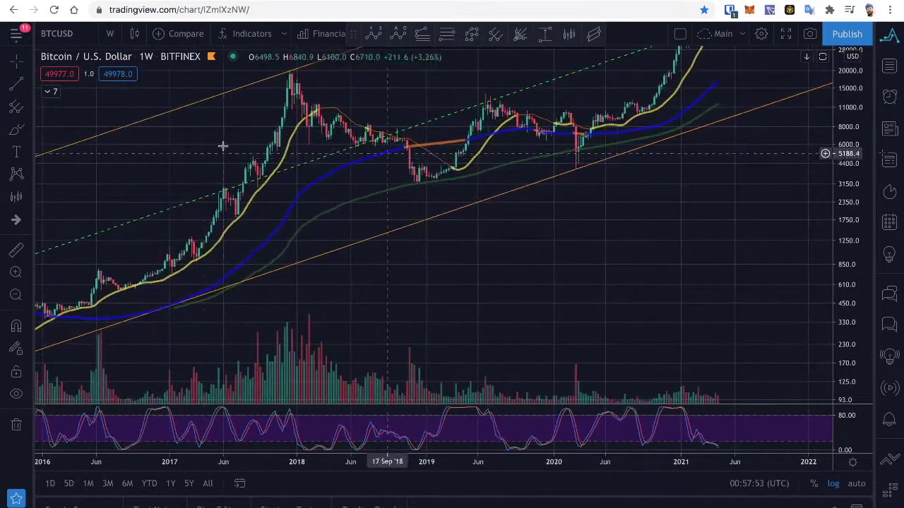
Examine the 2013 to 2018 price history against the moving averages and the parallel channel lines.
drag(379, 141, 515, 134)
scroll(516, 133, up, 3)
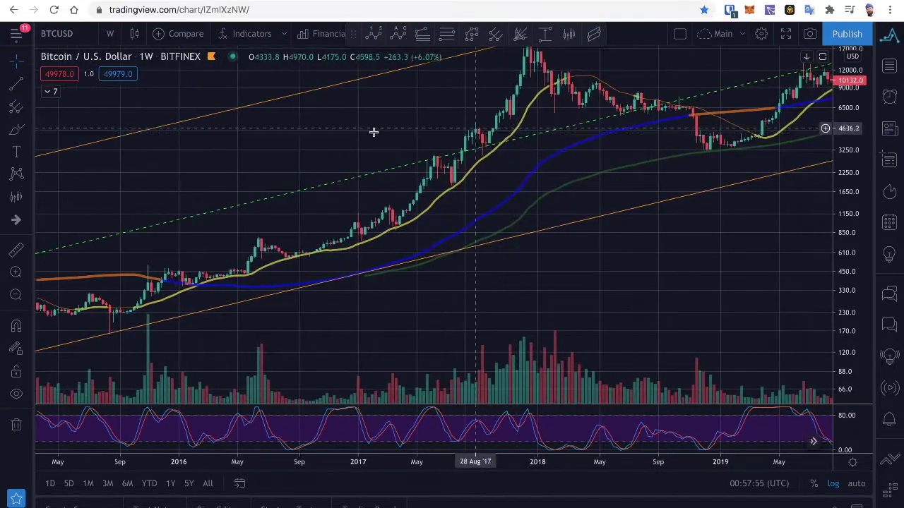
drag(163, 355, 252, 355)
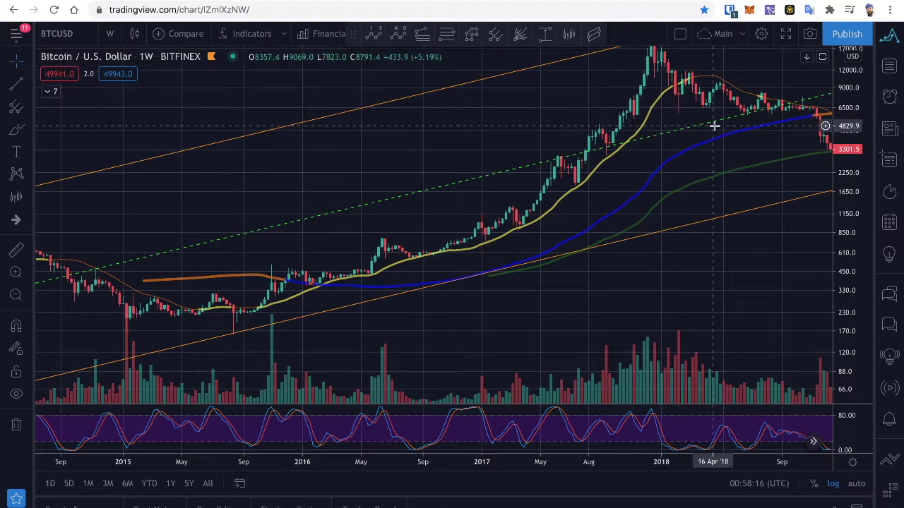
drag(726, 158, 611, 238)
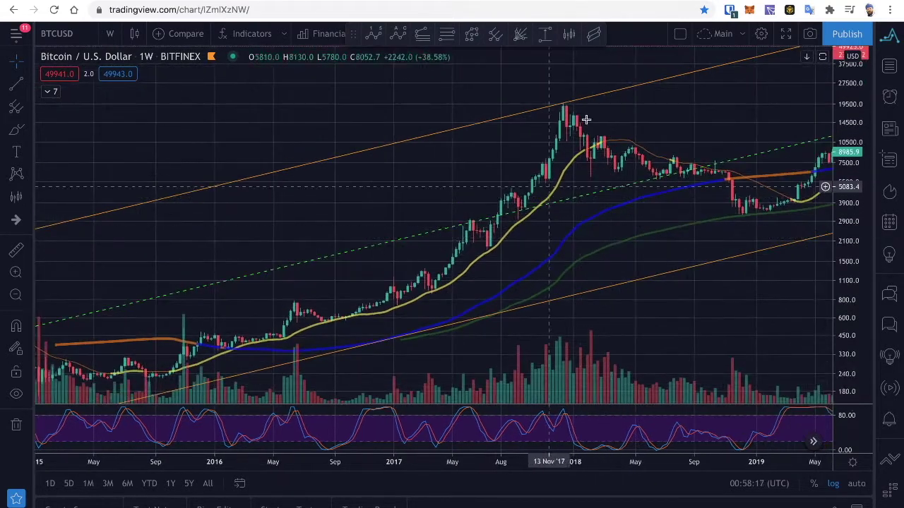
scroll(557, 238, down, 3)
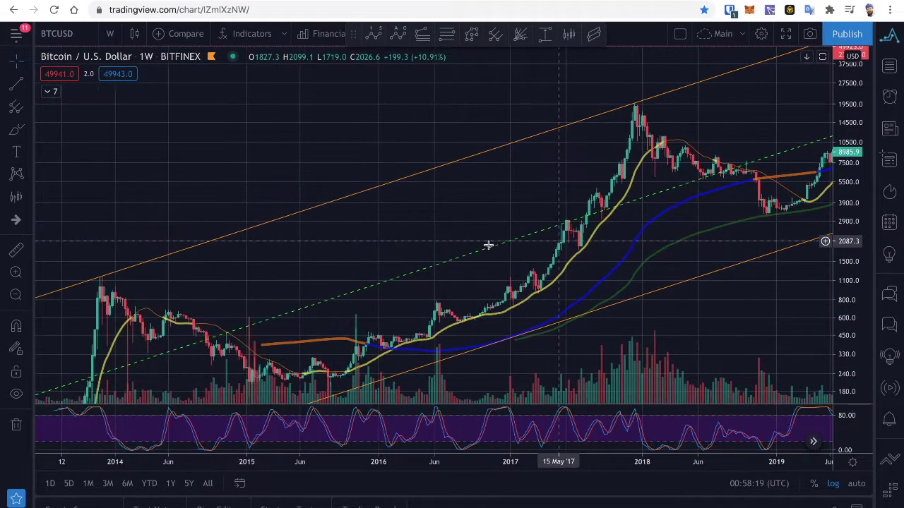
drag(261, 280, 476, 115)
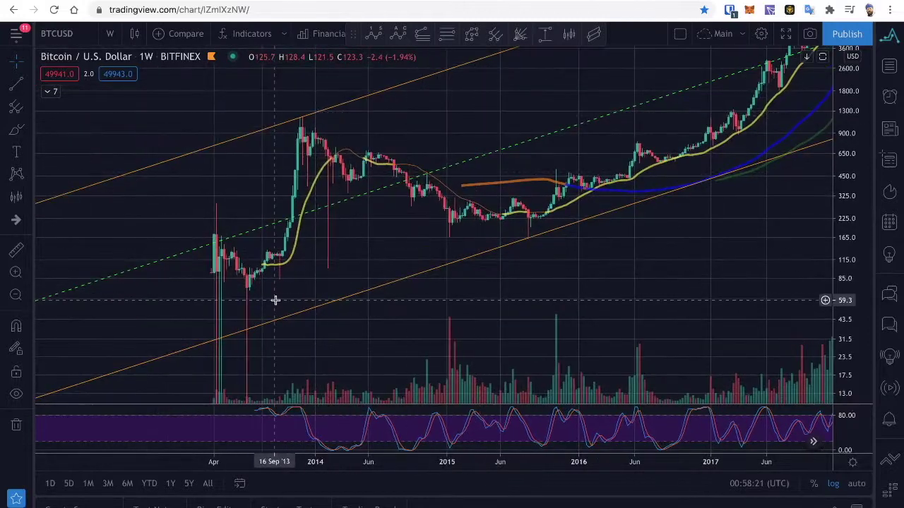
scroll(275, 300, up, 2)
drag(216, 294, 322, 289)
scroll(322, 289, up, 1)
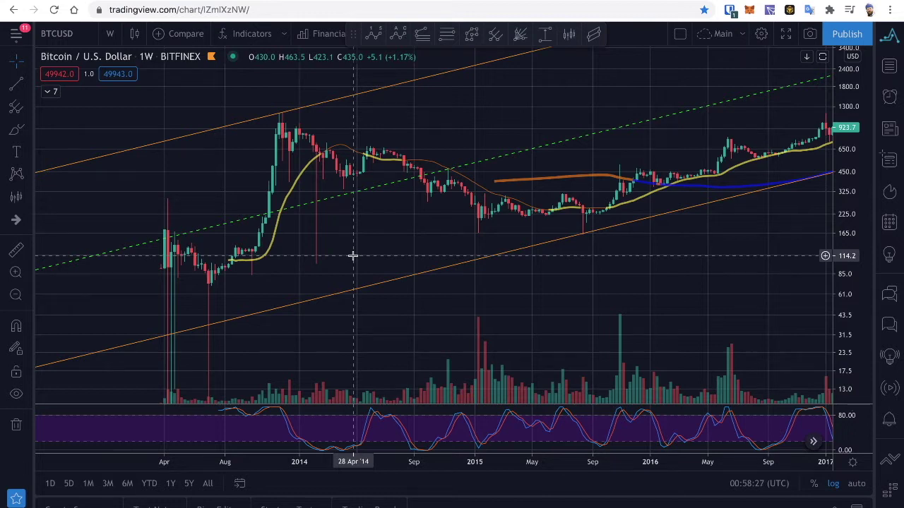
click(744, 36)
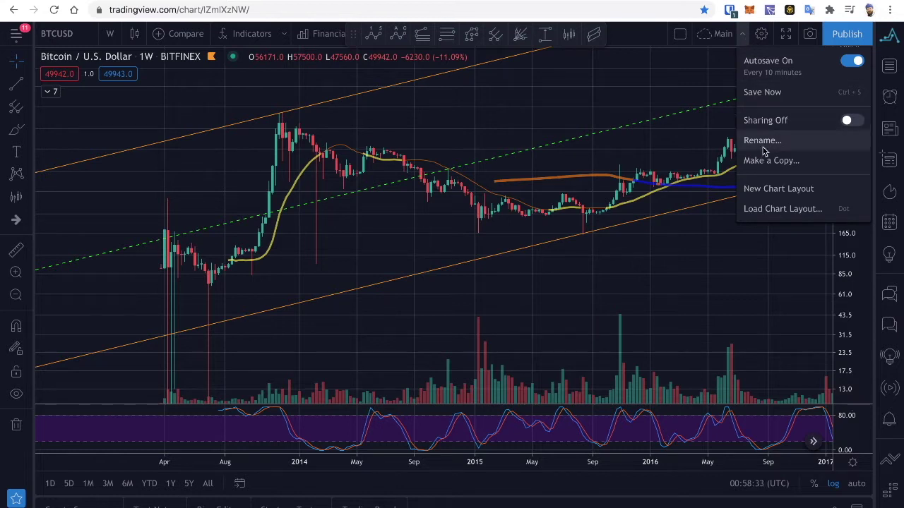
click(773, 210)
click(468, 222)
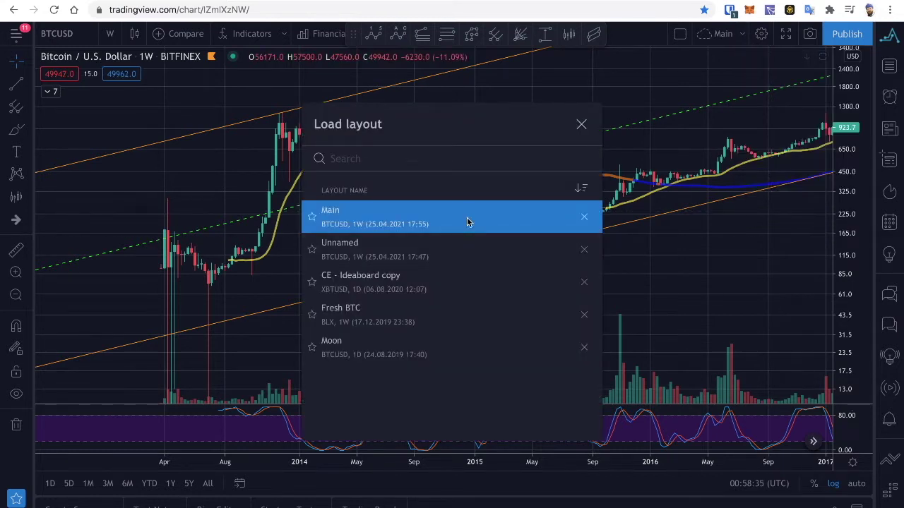
Create a new chart layout and switch its symbol to BLX from the Cryptos watchlist.
click(742, 35)
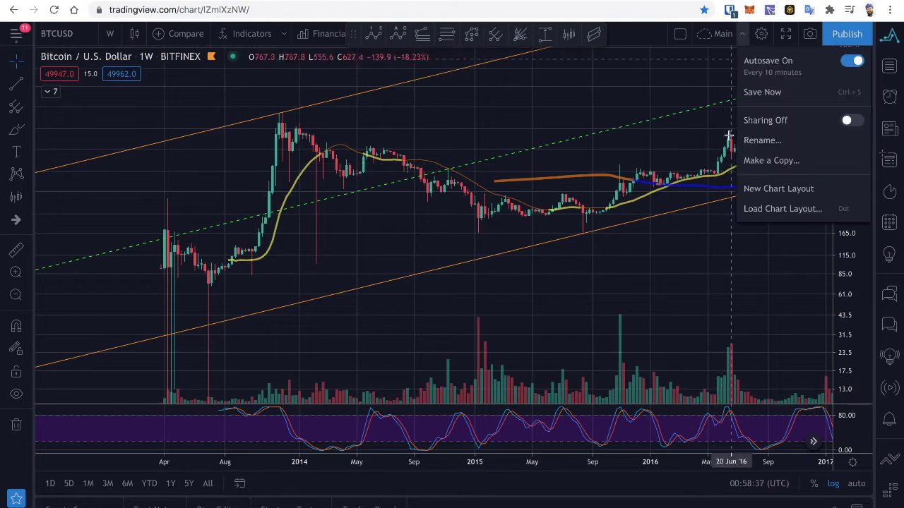
click(769, 188)
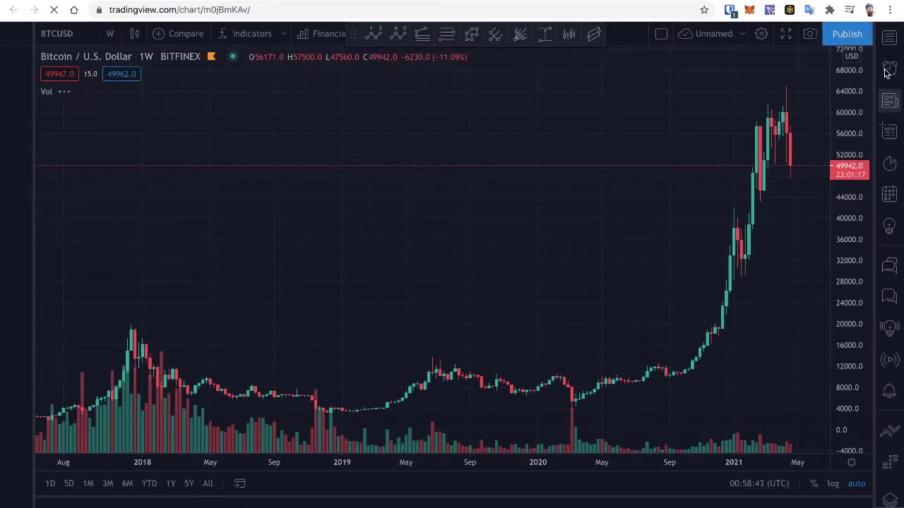
click(890, 71)
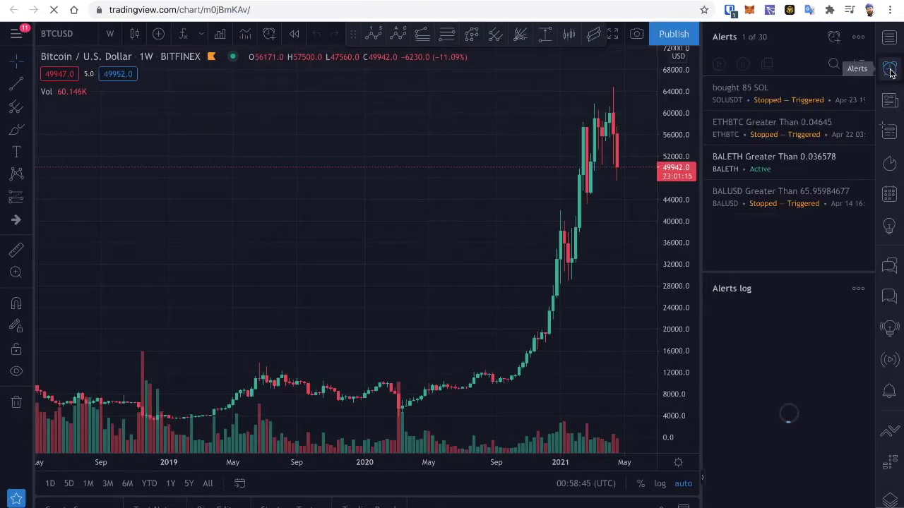
click(890, 69)
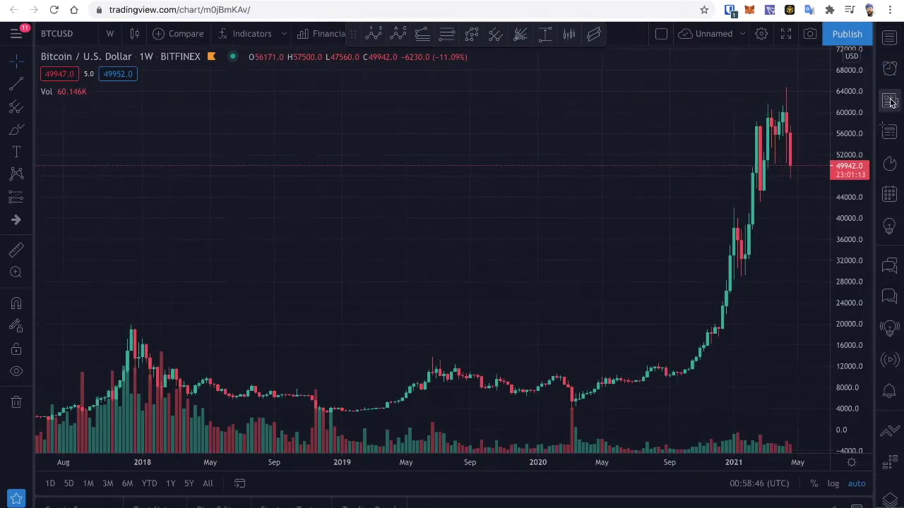
click(890, 37)
click(890, 38)
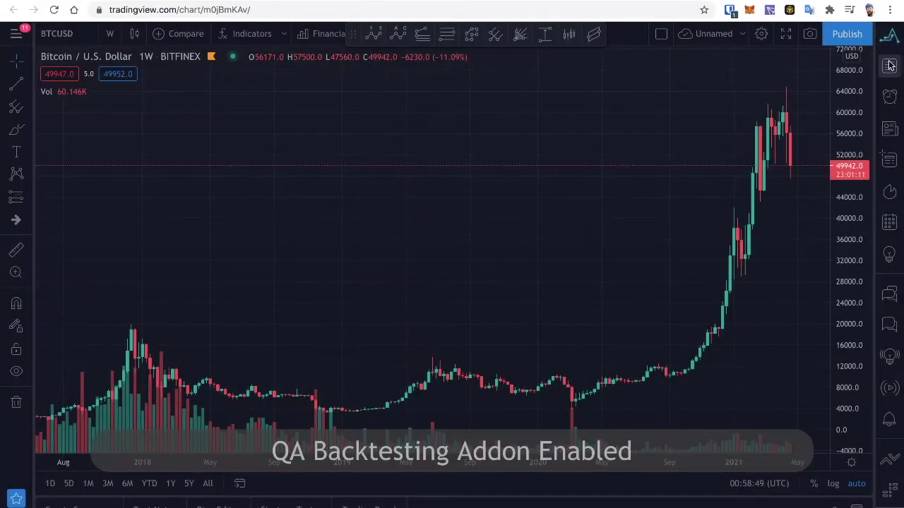
click(891, 65)
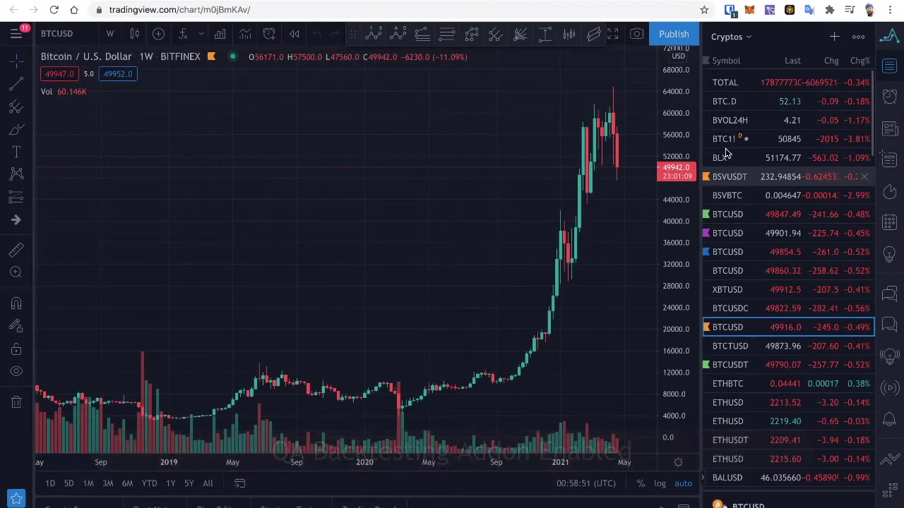
click(727, 157)
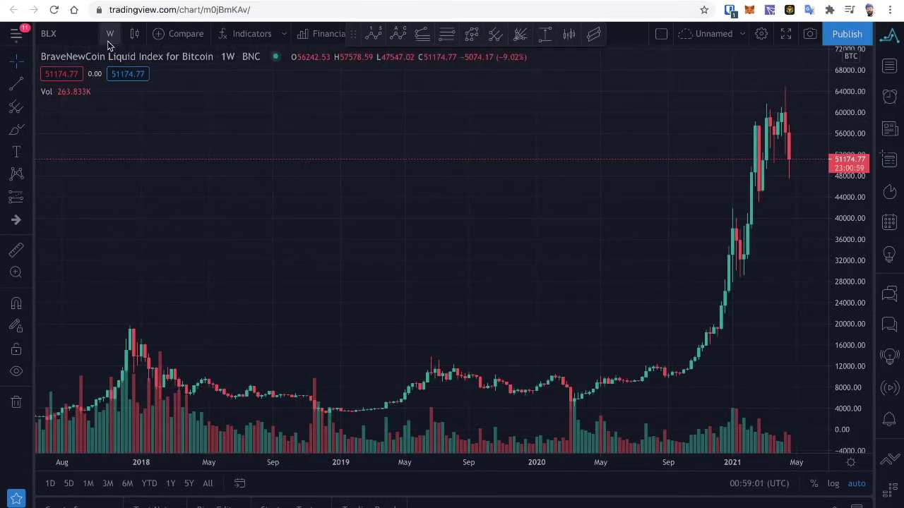
Add the built-in Moving Average indicator to the BLX weekly chart.
click(252, 34)
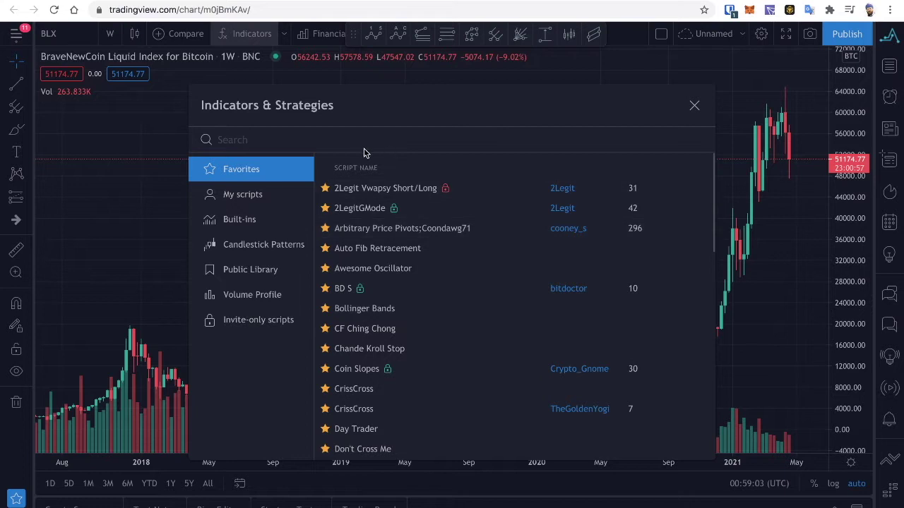
text(ma)
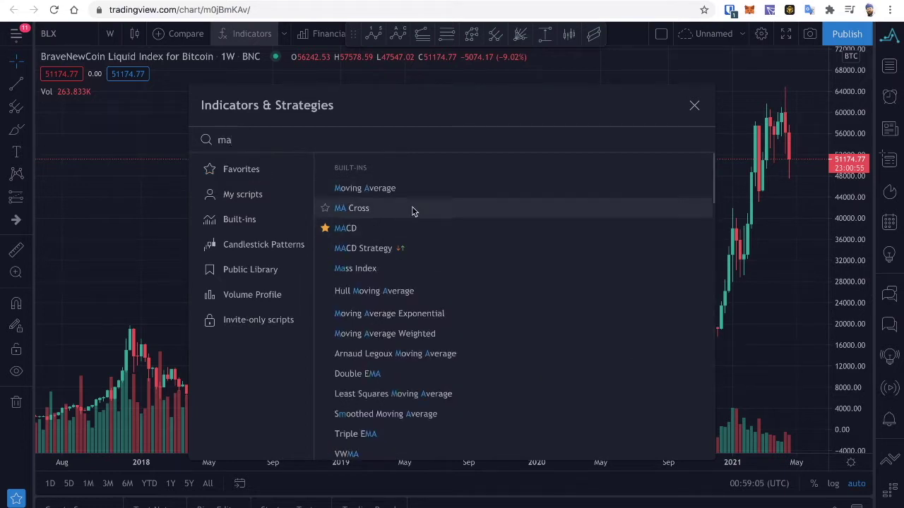
click(361, 191)
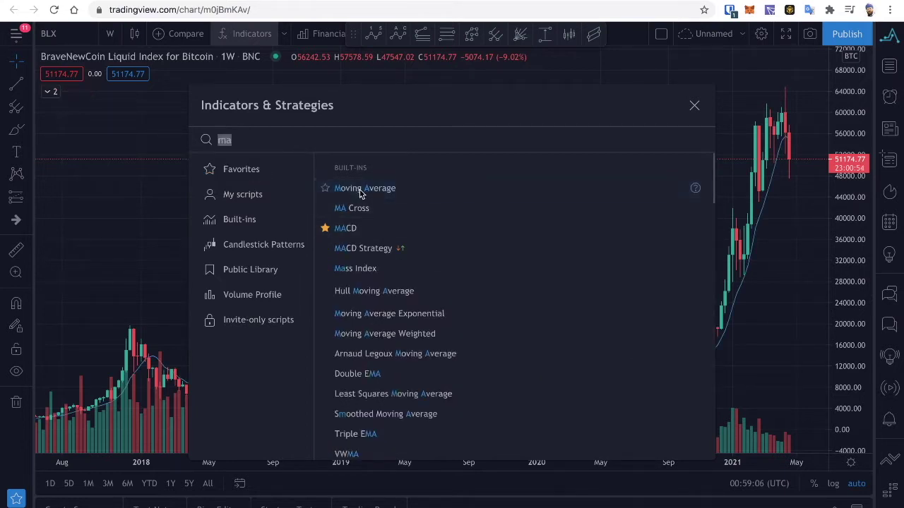
click(695, 106)
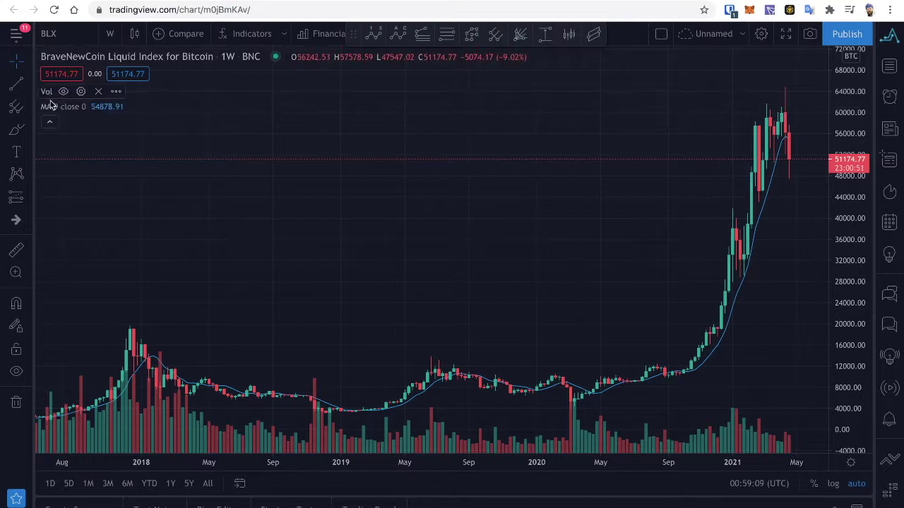
Set the moving average's length to 21 and style it as a yellow line with the greatest thickness.
mouse_move(111, 111)
click(116, 107)
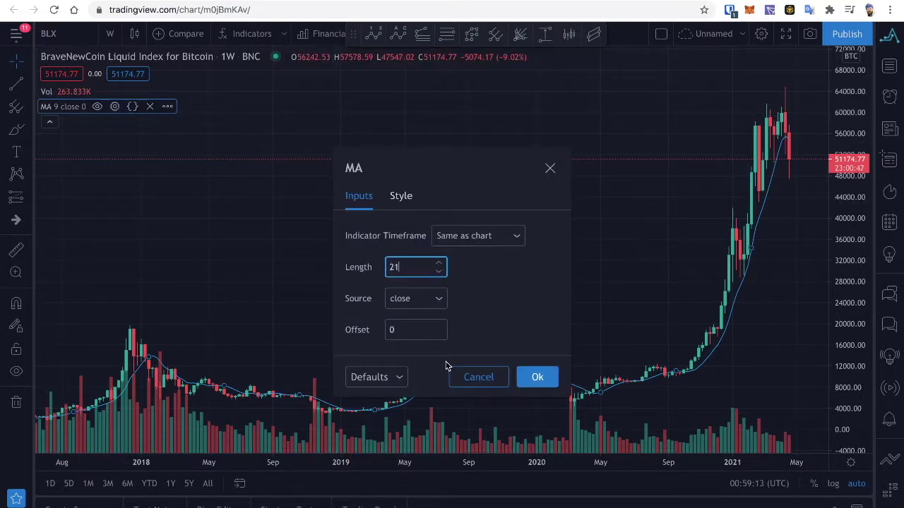
click(400, 197)
click(428, 236)
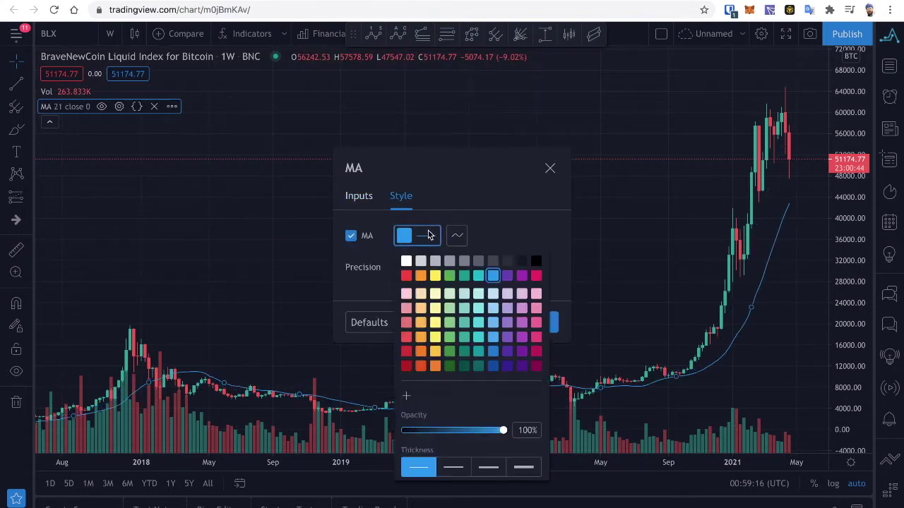
click(434, 276)
click(498, 250)
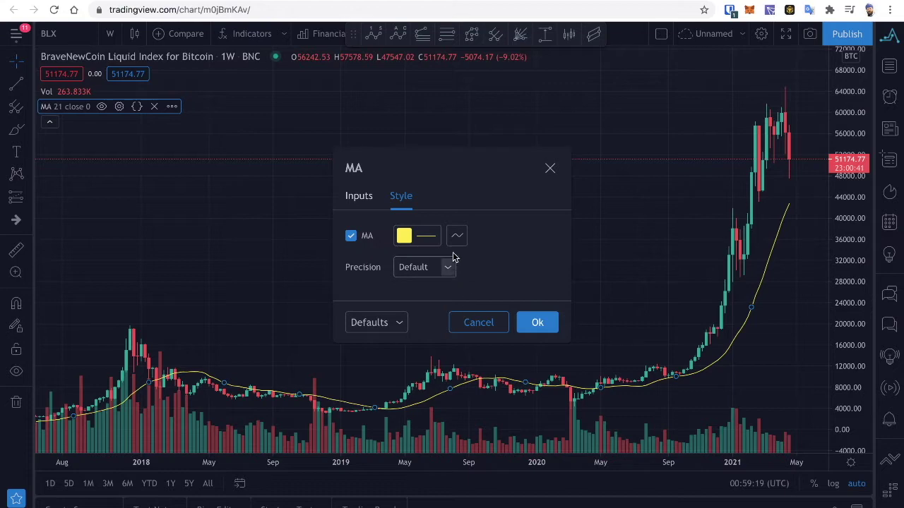
click(434, 240)
click(456, 468)
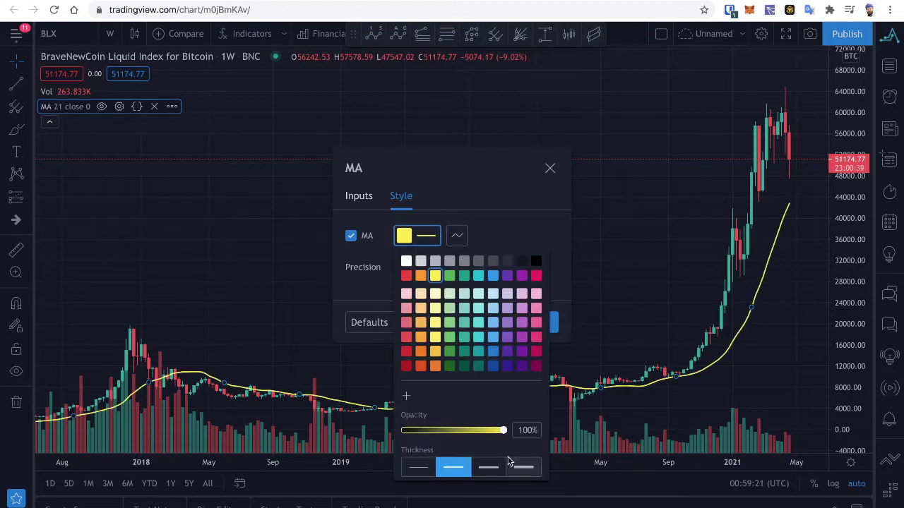
click(524, 467)
click(551, 168)
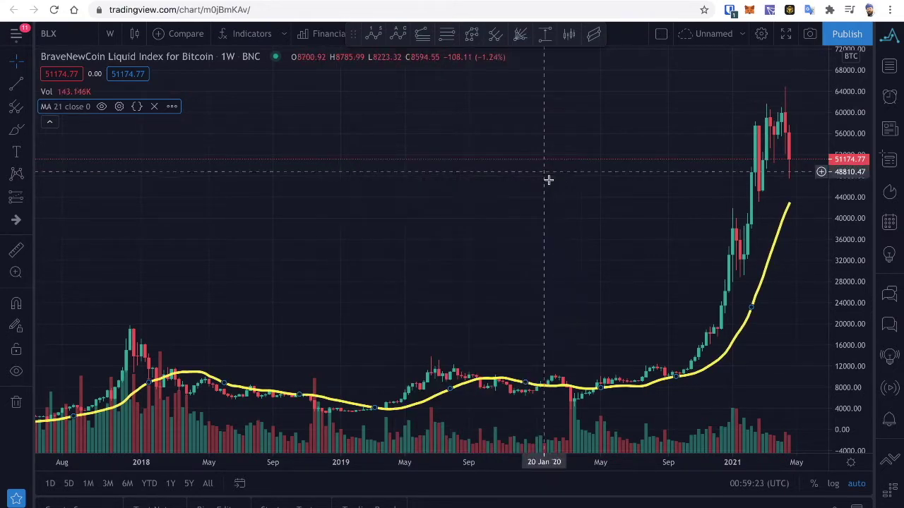
Switch the BLX chart's price scale to logarithmic with the history back to 2012 in view.
scroll(486, 258, down, 5)
scroll(478, 275, down, 3)
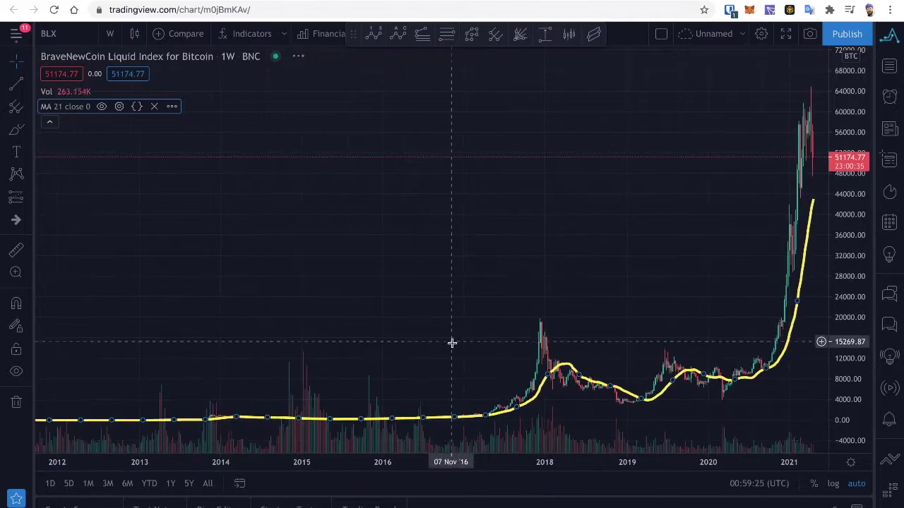
click(833, 483)
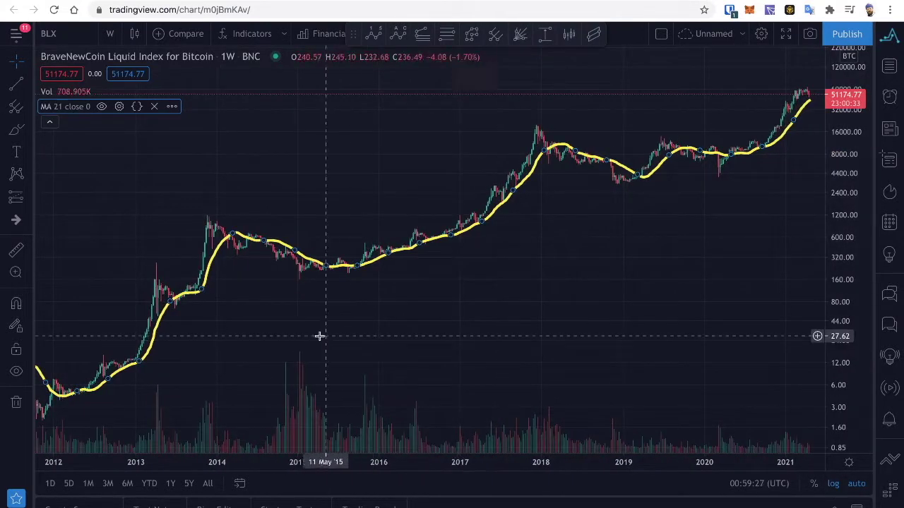
Examine the early BLX history from 2010 to 2016 against the 21-week moving average, focusing on the 2011 and 2013 peaks.
drag(327, 336, 626, 236)
scroll(628, 233, down, 3)
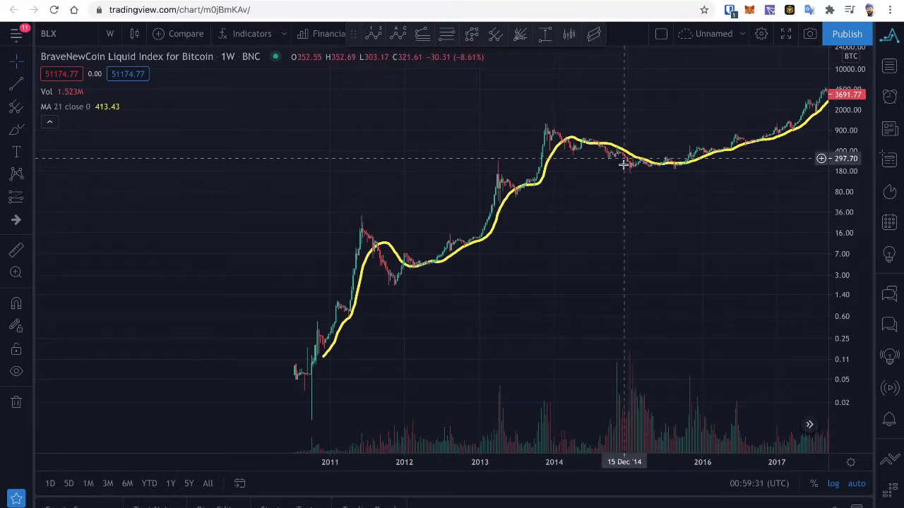
drag(639, 285, 472, 244)
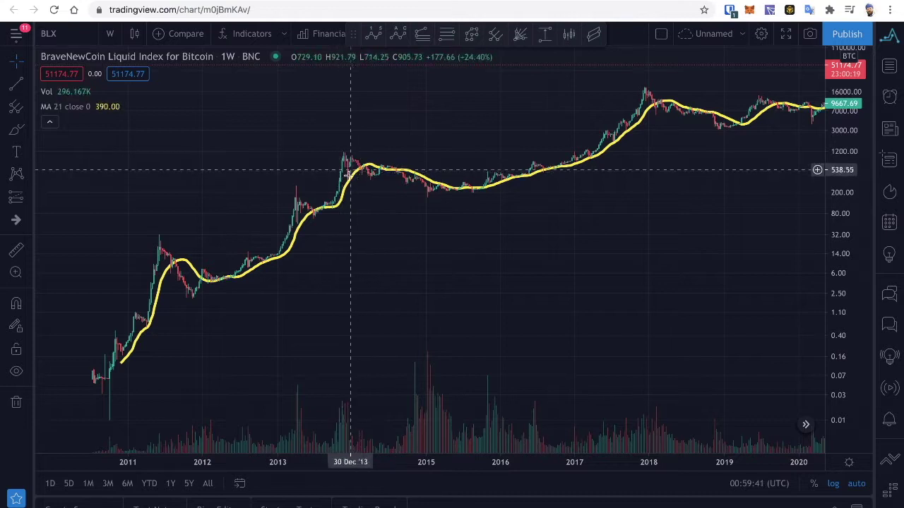
scroll(301, 276, left, 5)
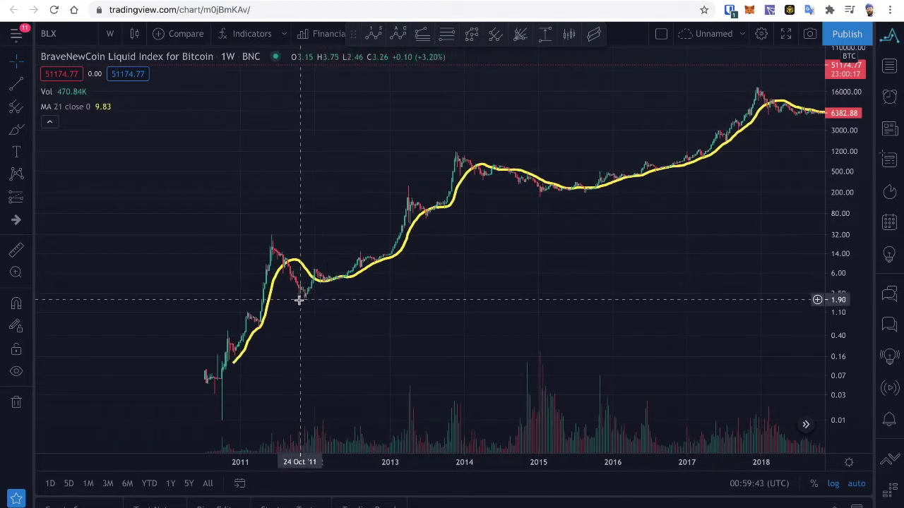
drag(343, 304, 327, 358)
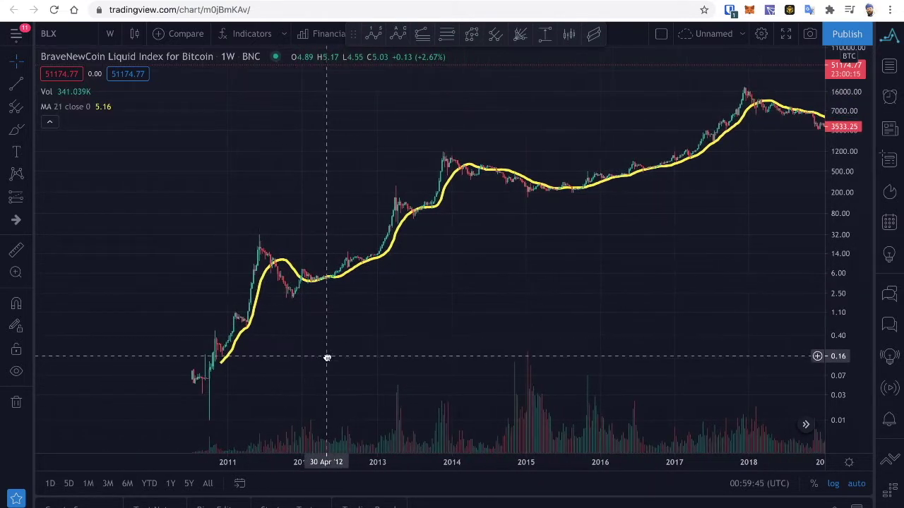
click(16, 272)
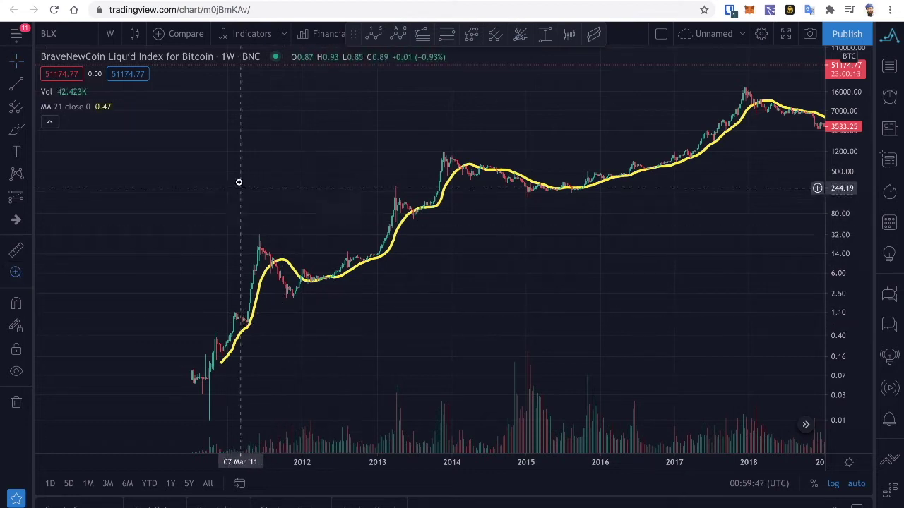
drag(228, 148, 500, 308)
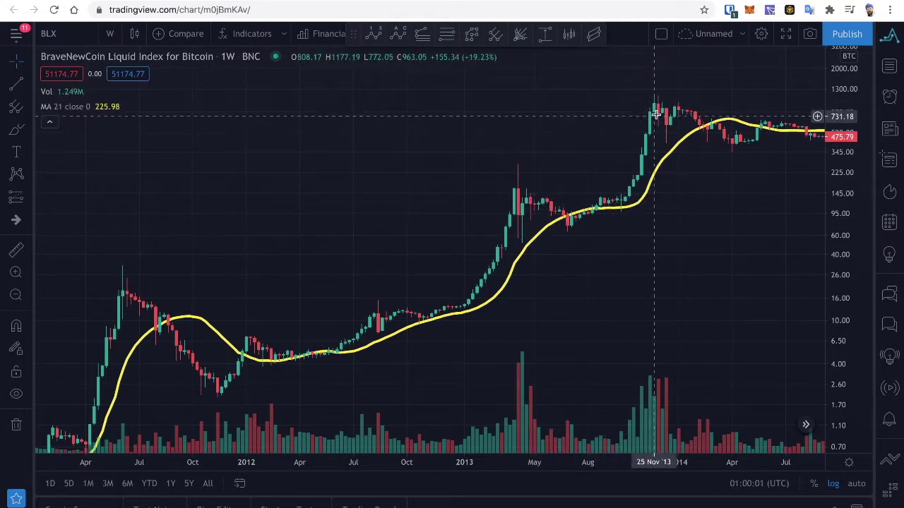
drag(682, 211, 434, 233)
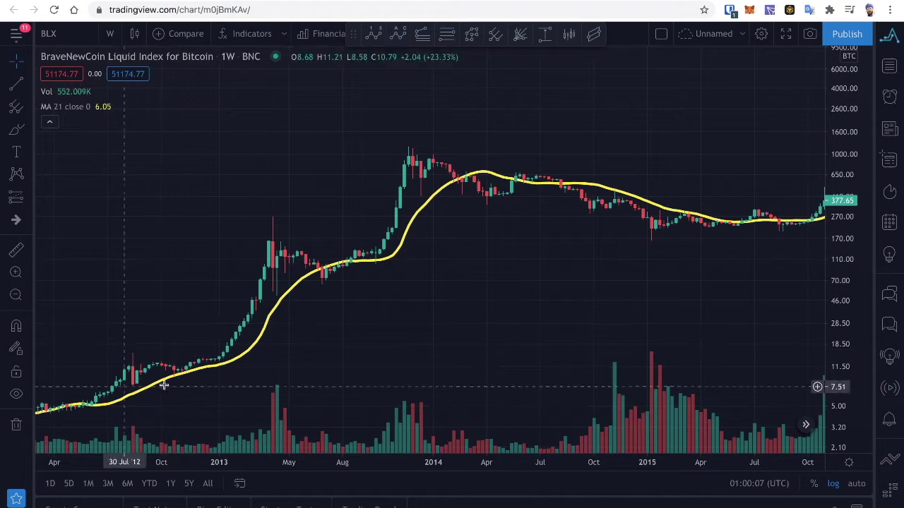
scroll(528, 185, right, 5)
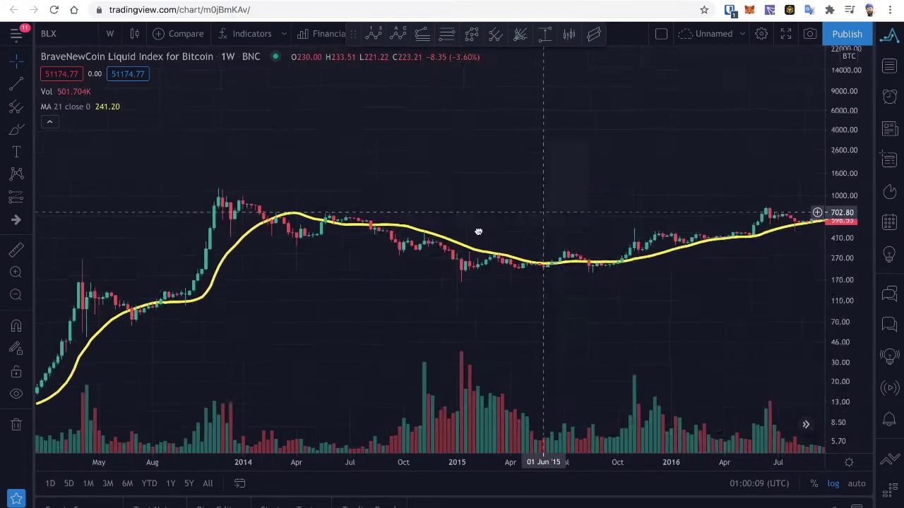
scroll(777, 151, left, 6)
scroll(482, 151, left, 8)
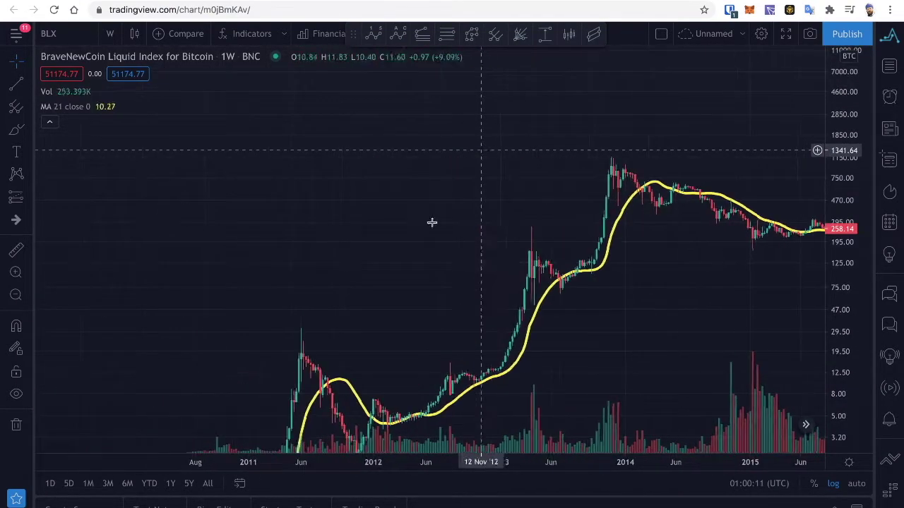
Examine the BLX weekly history from its first 2010 bars through the 2013 rally and 2014 decline against the 21-week moving average.
drag(829, 132, 829, 169)
drag(458, 303, 504, 274)
scroll(504, 275, up, 5)
scroll(504, 299, up, 3)
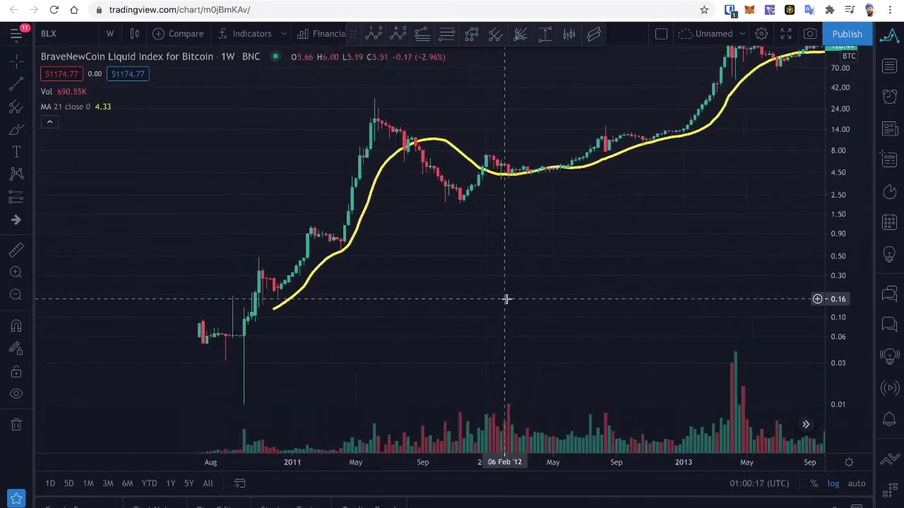
drag(185, 365, 284, 360)
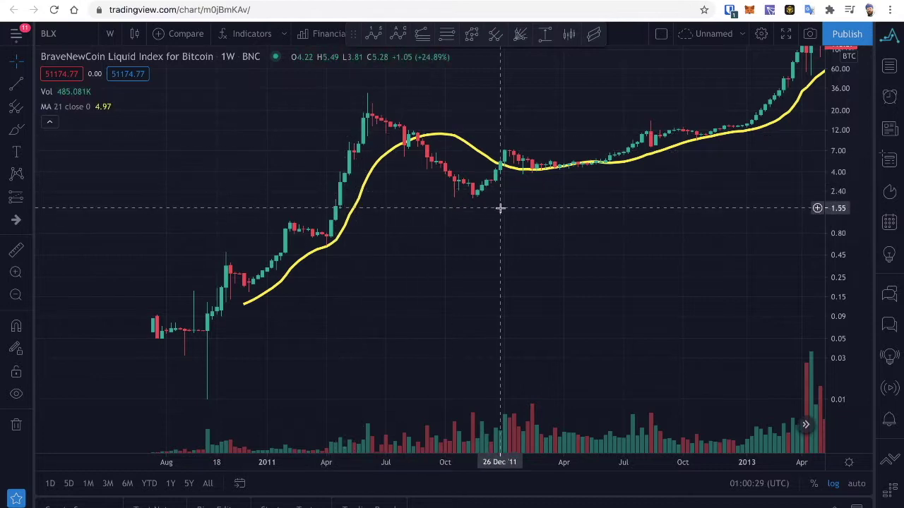
drag(635, 252, 439, 287)
drag(671, 282, 311, 282)
scroll(711, 172, down, 3)
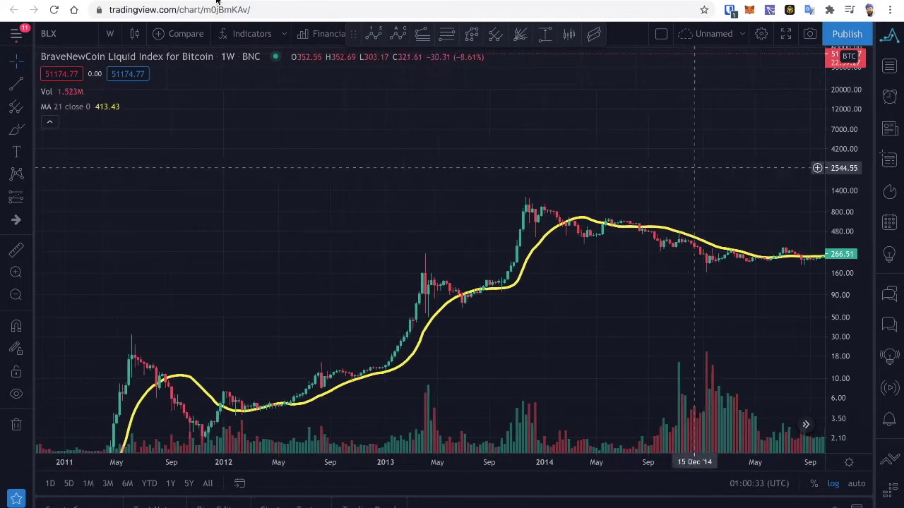
Switch to the Bitfinex BTCUSD weekly chart and compare the 2015–2018 cycle with the current one inside the orange channel.
key(ctrl+Tab)
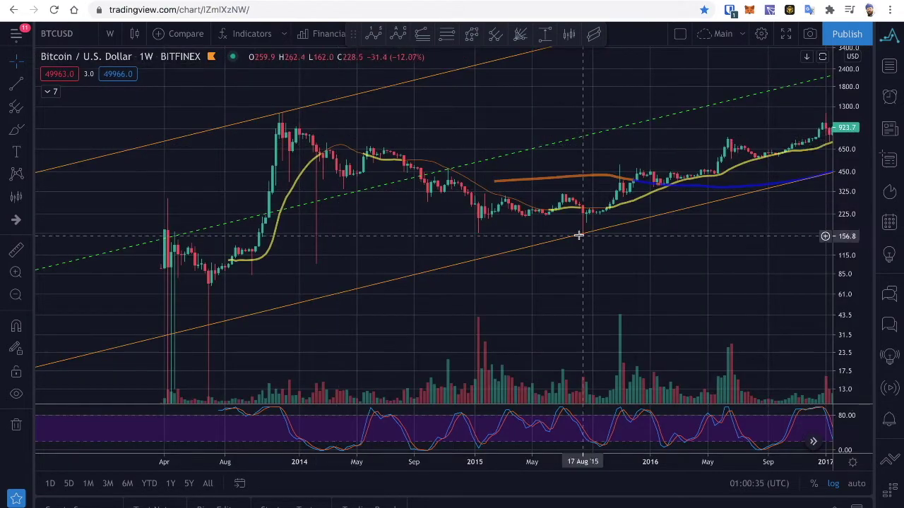
drag(570, 112, 247, 179)
drag(488, 121, 353, 184)
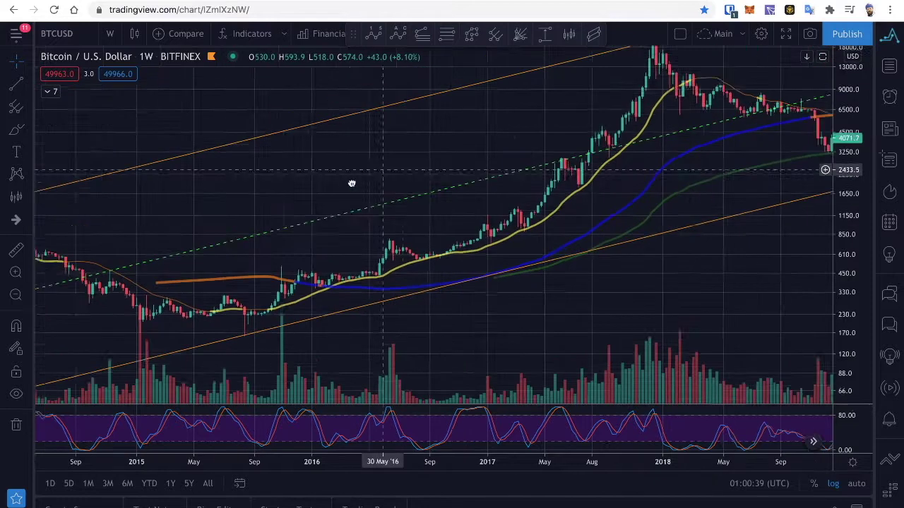
scroll(351, 183, down, 3)
drag(478, 170, 402, 163)
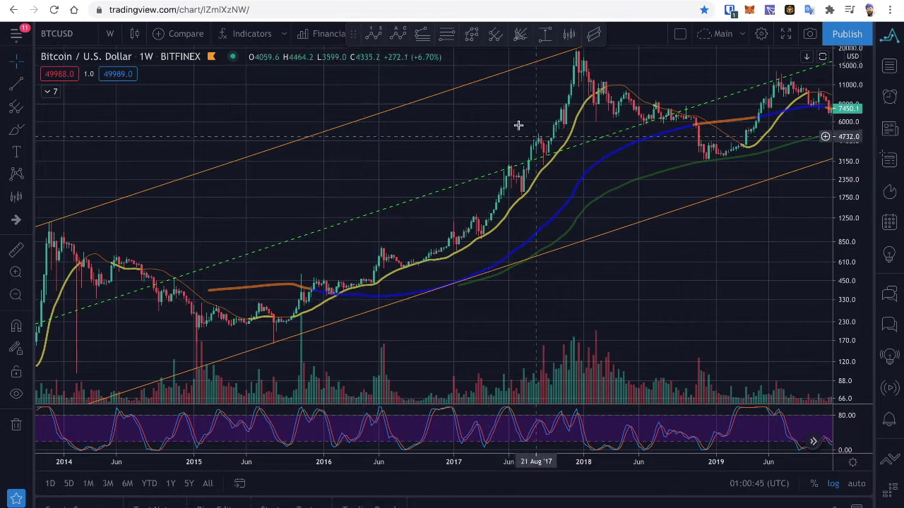
drag(494, 212, 264, 252)
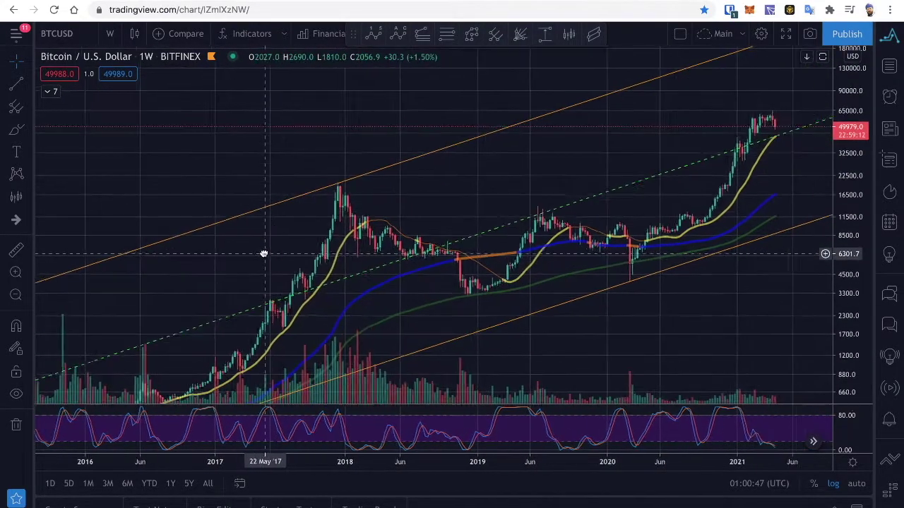
drag(599, 173, 440, 228)
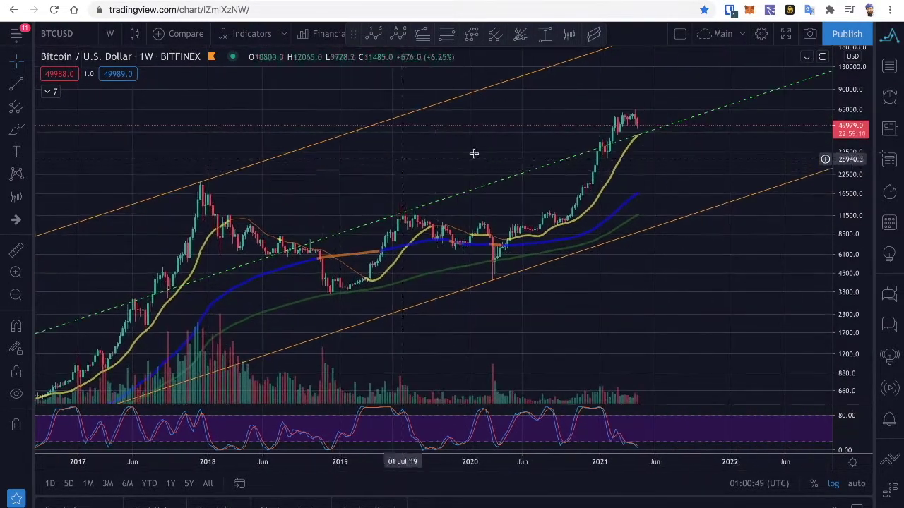
scroll(486, 162, up, 1)
scroll(486, 163, up, 1)
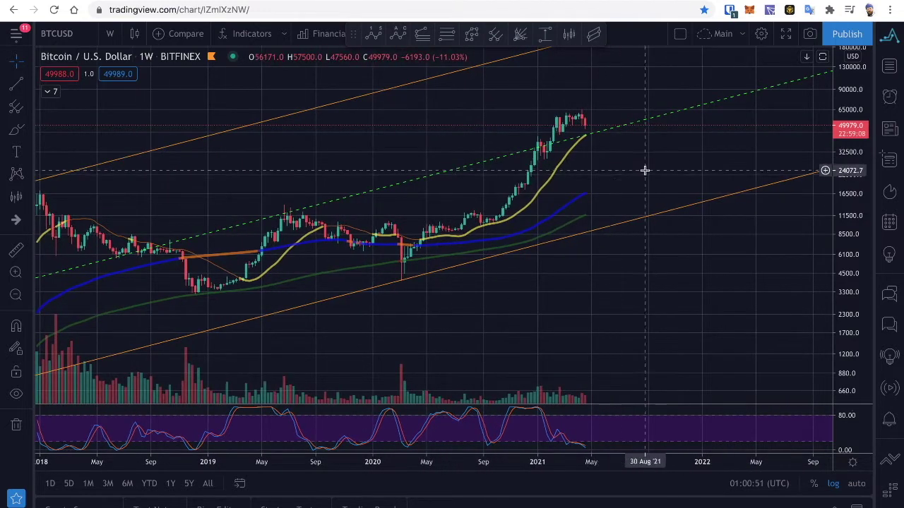
Examine where the current BTCUSD price stands relative to the green dashed channel midline and the yellow moving average.
scroll(588, 185, down, 2)
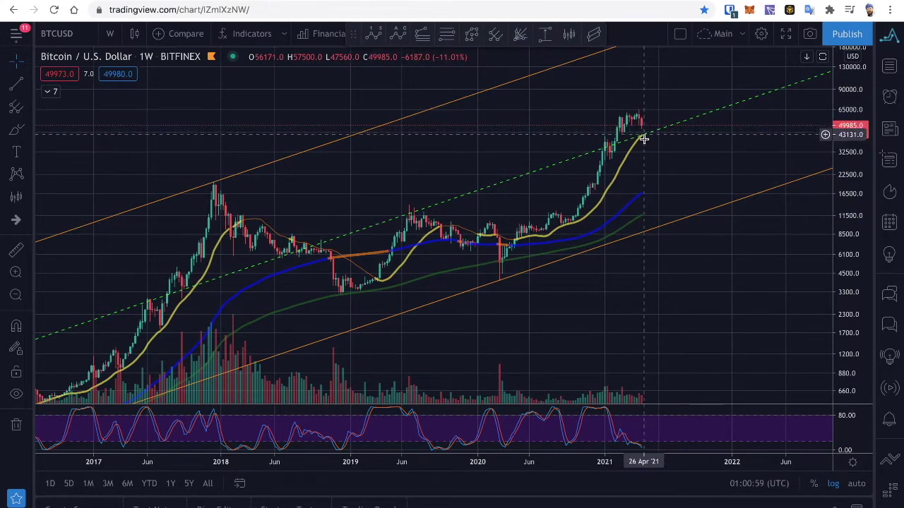
drag(685, 148, 576, 239)
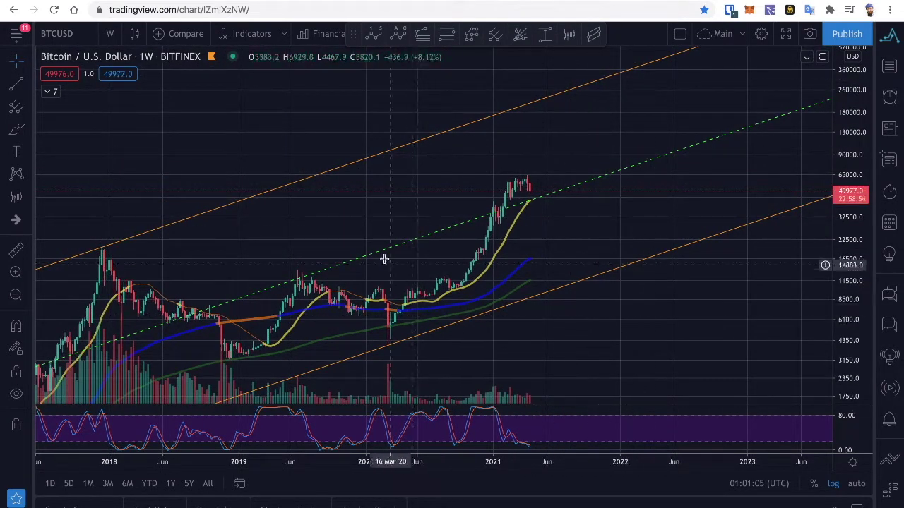
drag(344, 237, 385, 233)
scroll(487, 138, down, 3)
drag(488, 202, 444, 218)
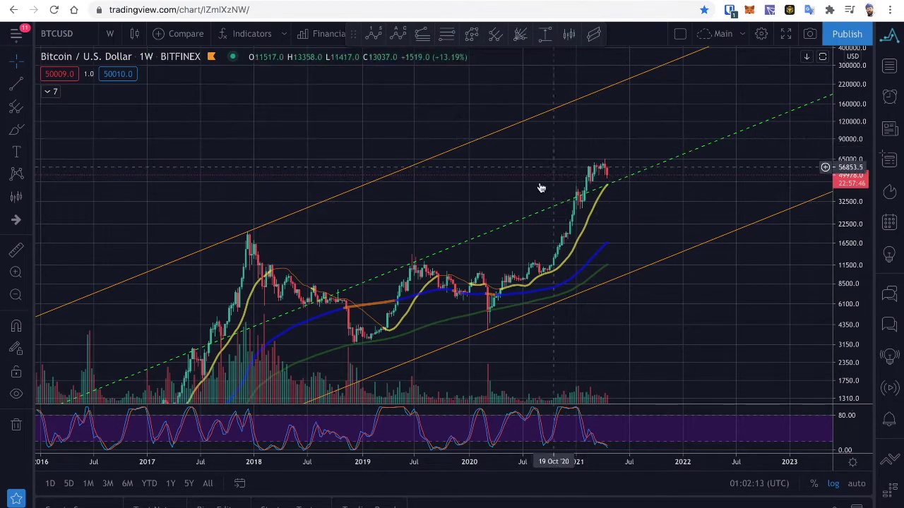
scroll(480, 242, up, 2)
scroll(480, 242, down, 1)
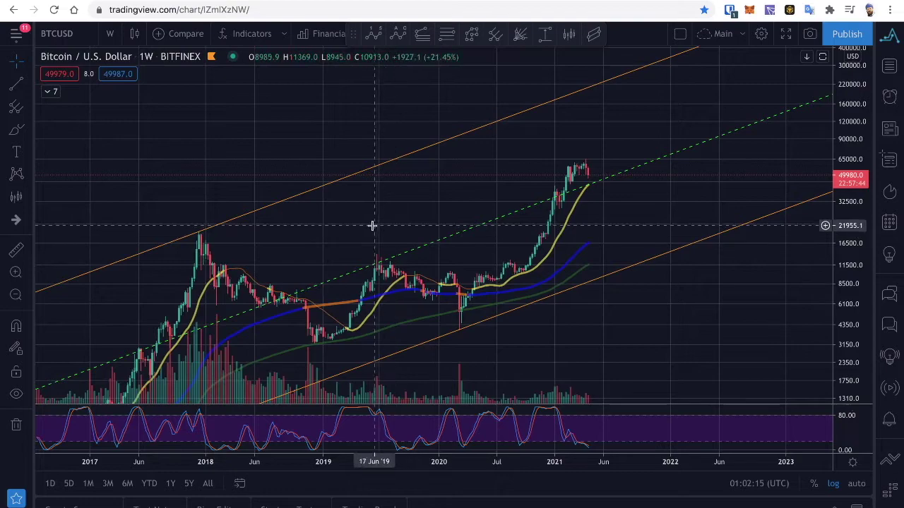
drag(371, 226, 460, 163)
scroll(454, 164, up, 3)
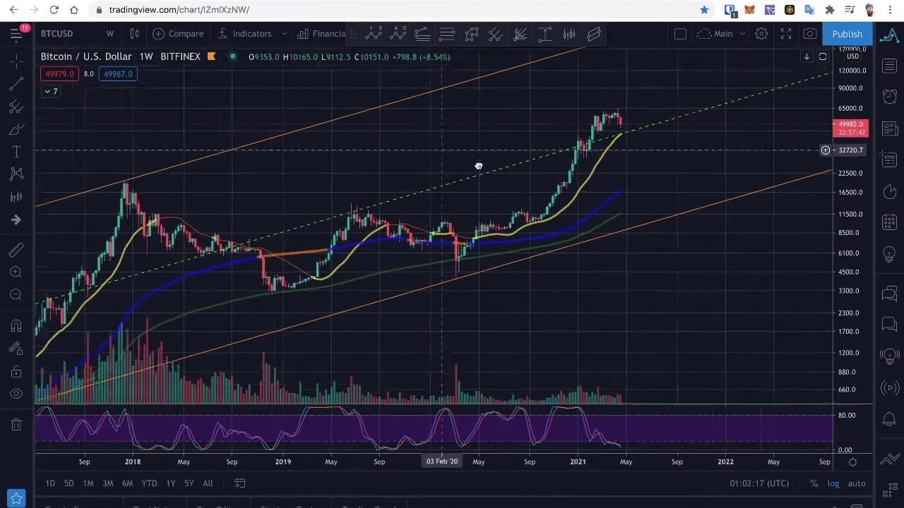
drag(488, 181, 492, 158)
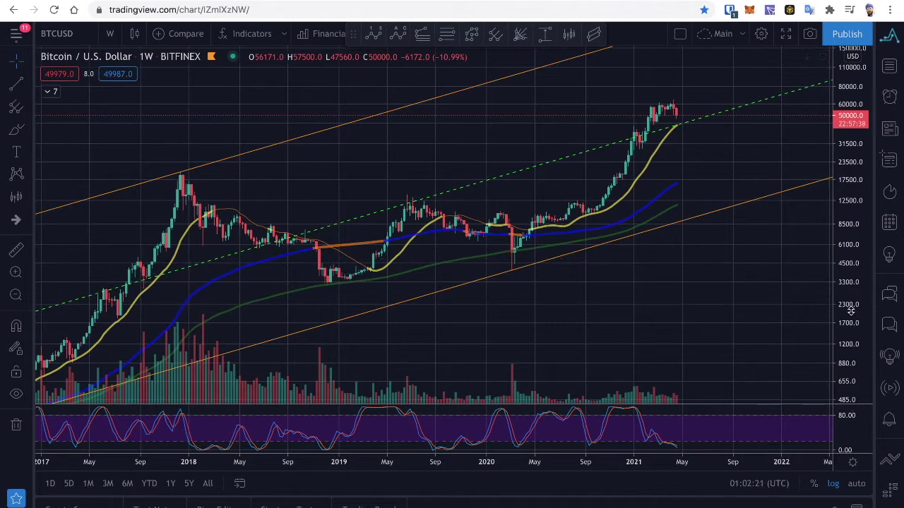
drag(801, 278, 799, 236)
drag(748, 171, 722, 226)
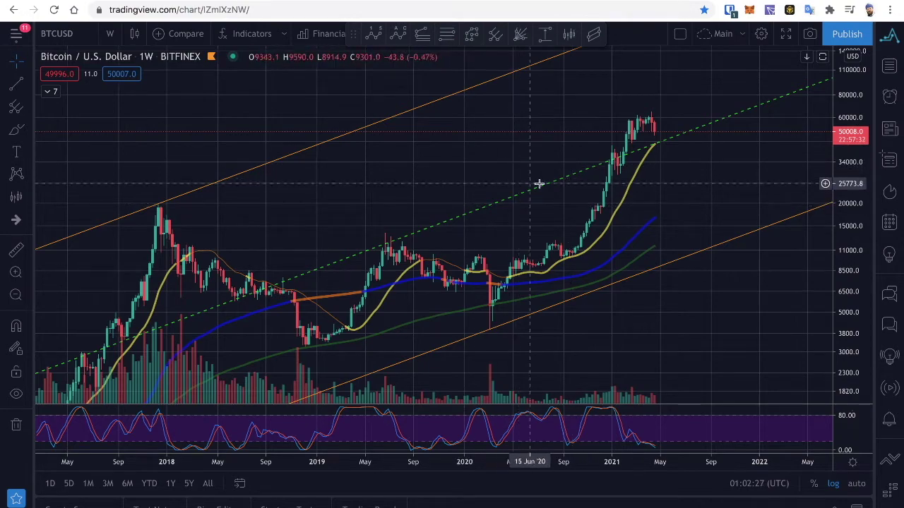
Compare the BTCUSD swings from the December 2017 peak through 2021 with the channel midline and the moving averages.
scroll(519, 171, down, 2)
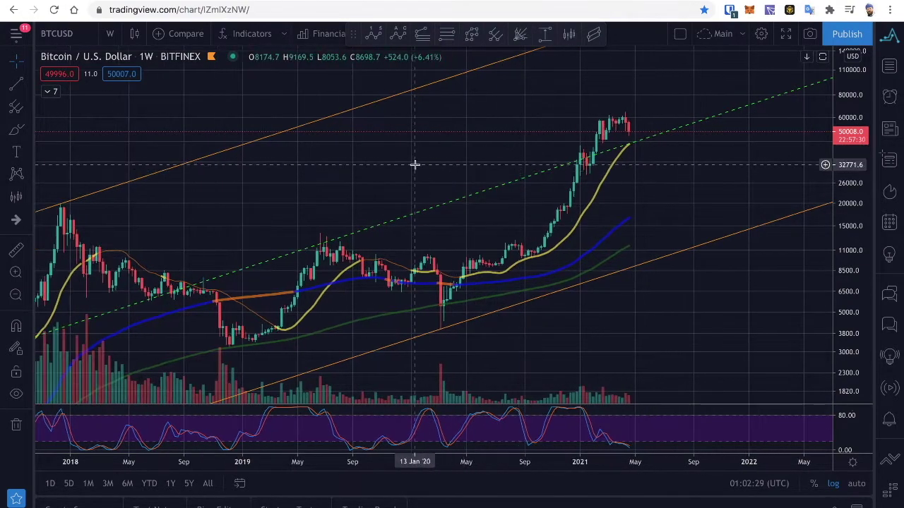
scroll(413, 165, down, 2)
scroll(475, 159, up, 5)
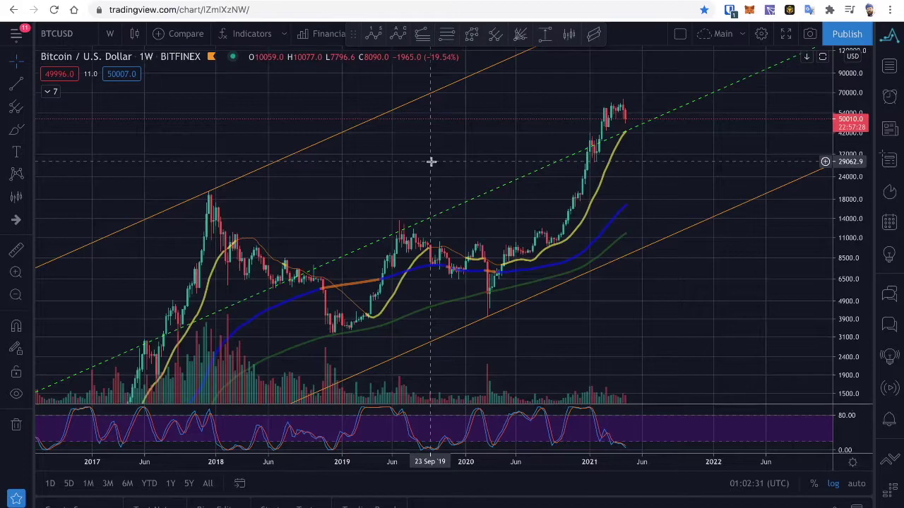
scroll(490, 177, up, 4)
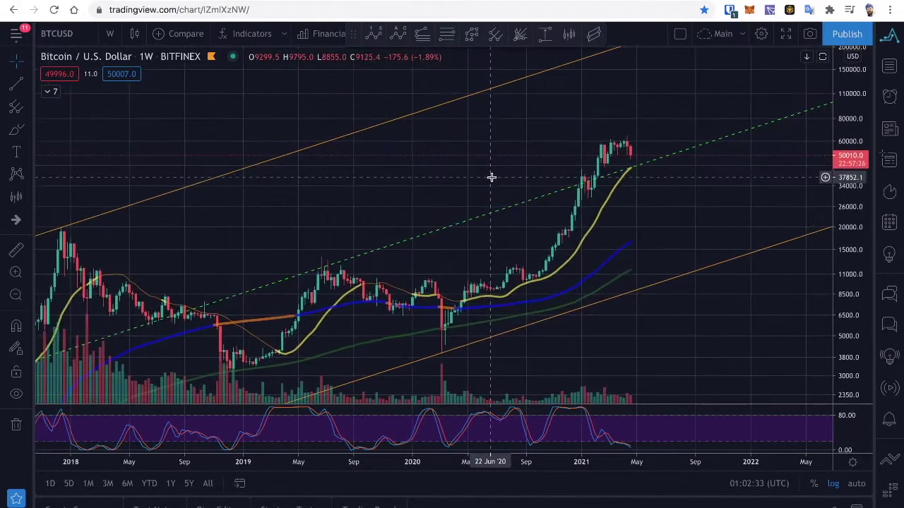
drag(853, 338, 848, 273)
drag(658, 245, 770, 245)
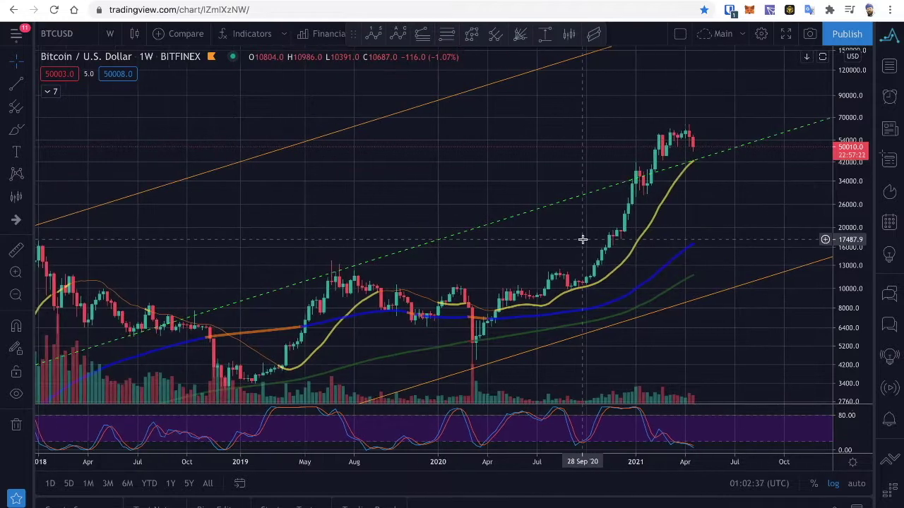
scroll(581, 238, up, 3)
drag(686, 219, 627, 221)
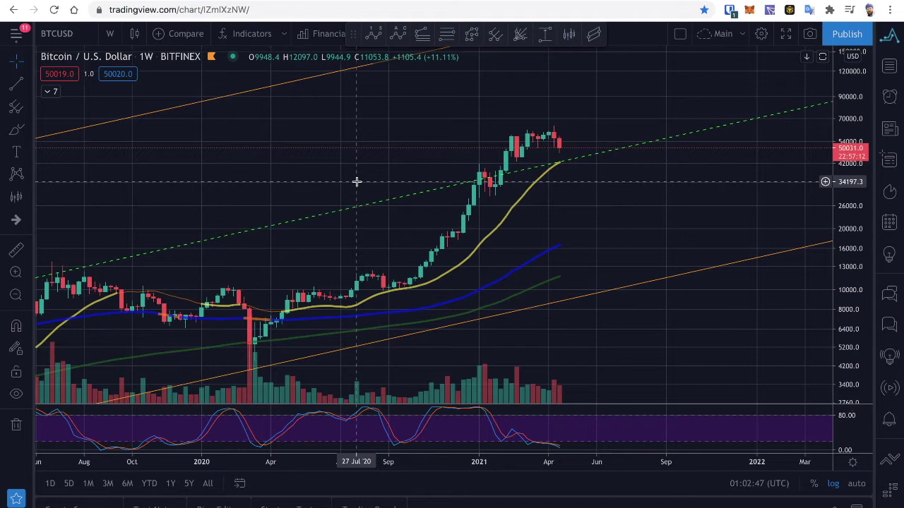
scroll(357, 181, down, 3)
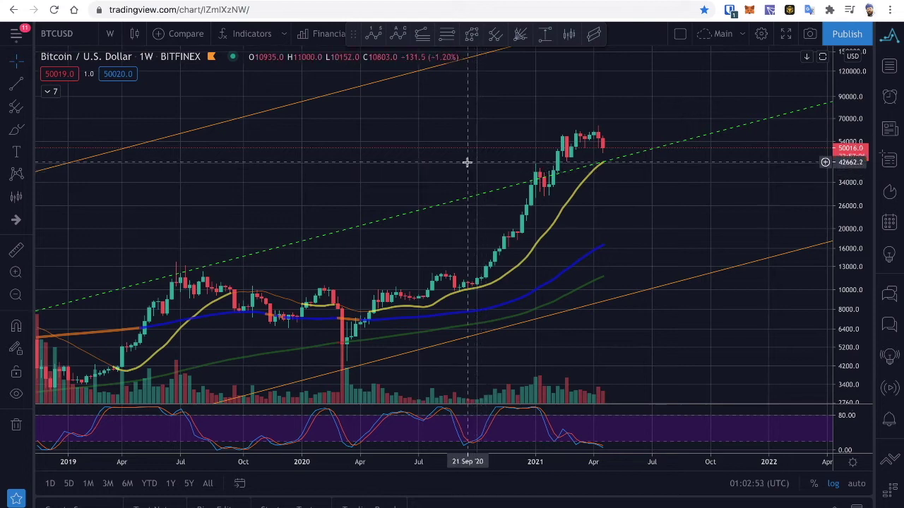
scroll(413, 166, down, 2)
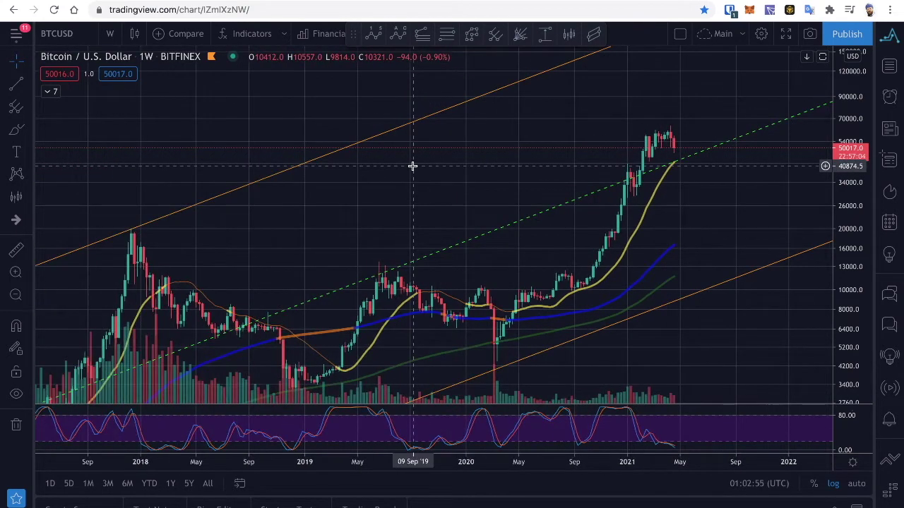
scroll(412, 166, up, 2)
Inspect the upper orange channel line's projection through 2022 and 2023, and return to the full channel since 2017.
drag(682, 119, 487, 345)
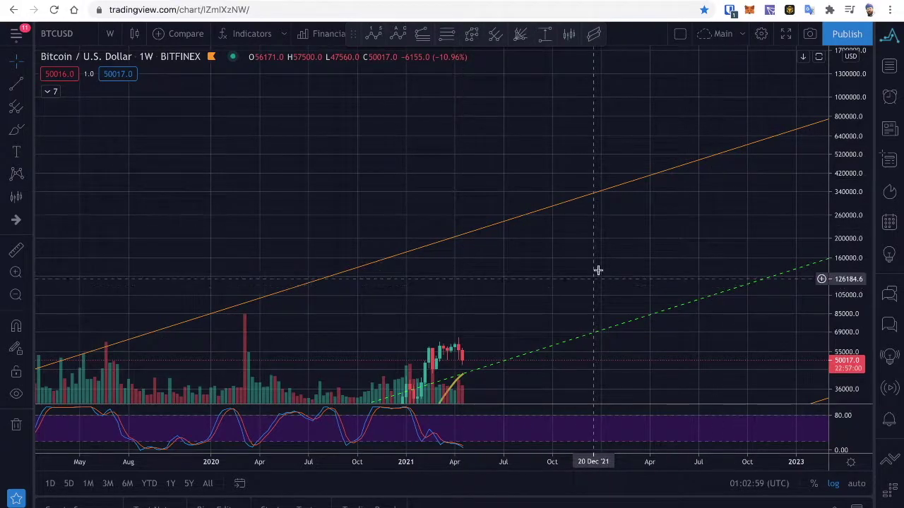
drag(756, 257, 809, 124)
drag(846, 99, 324, 198)
scroll(380, 236, down, 2)
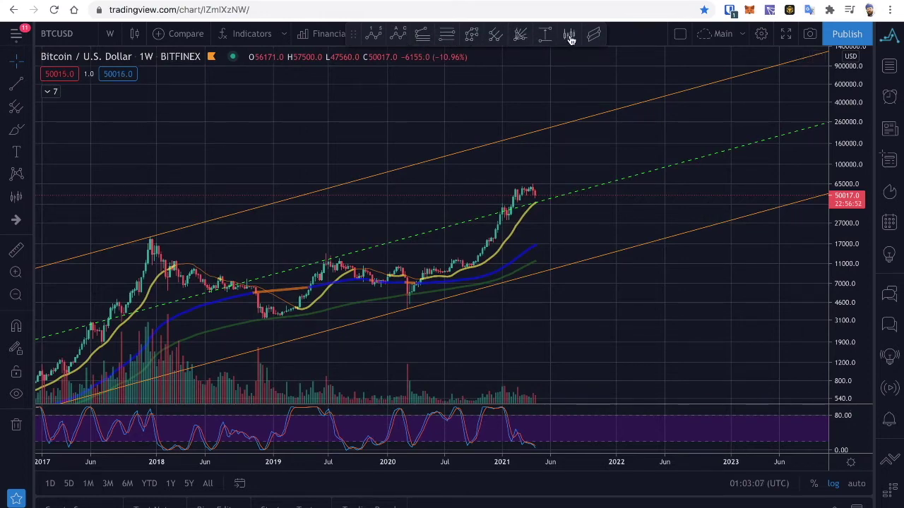
Copy the weekly BTCUSD bars from the August 2015 low to the December 2017 peak with the Bars Pattern tool.
mouse_move(429, 289)
mouse_down()
mouse_move(420, 249)
mouse_move(410, 254)
mouse_up()
click(389, 222)
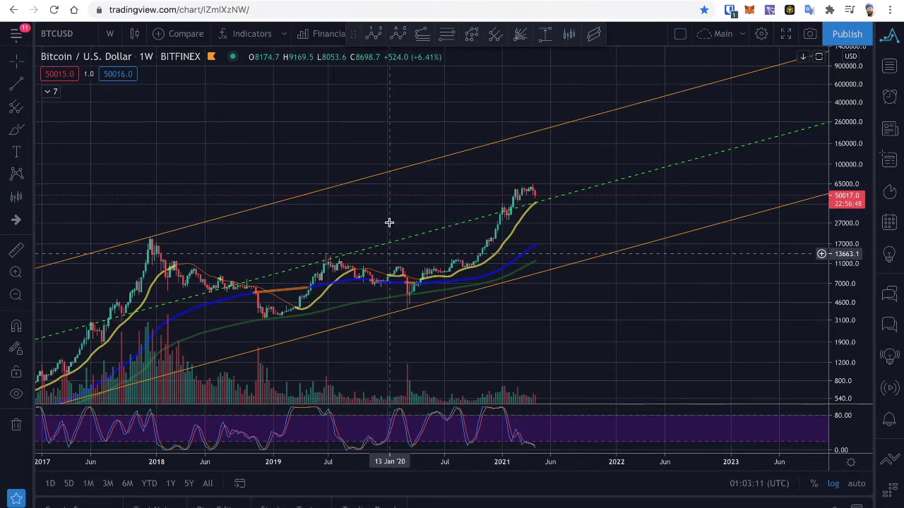
drag(248, 238, 524, 98)
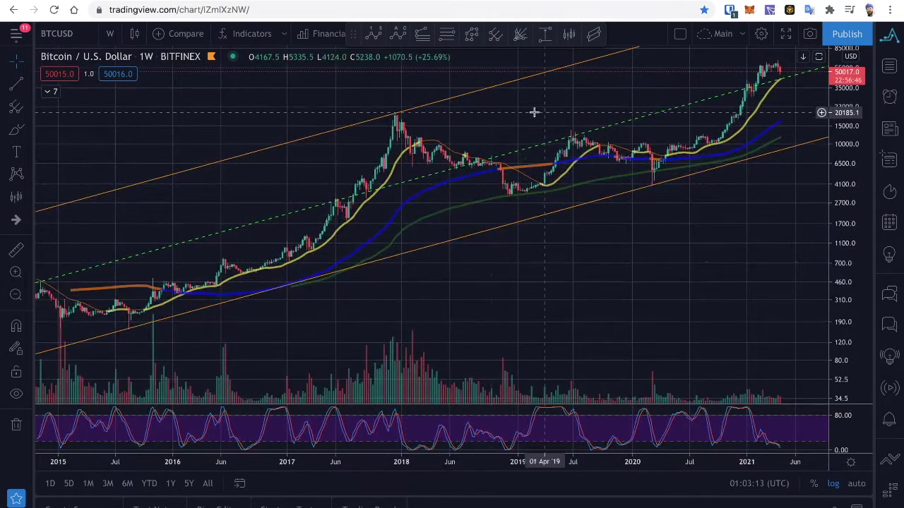
click(569, 35)
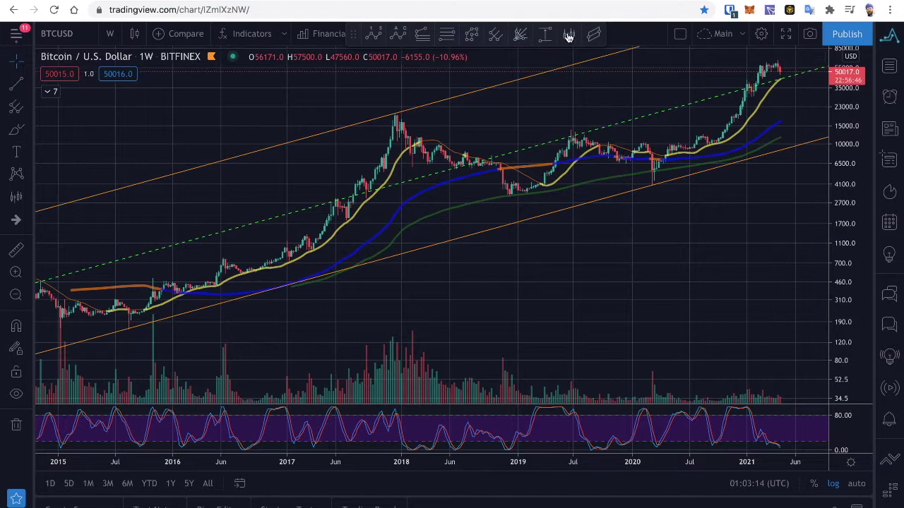
click(127, 327)
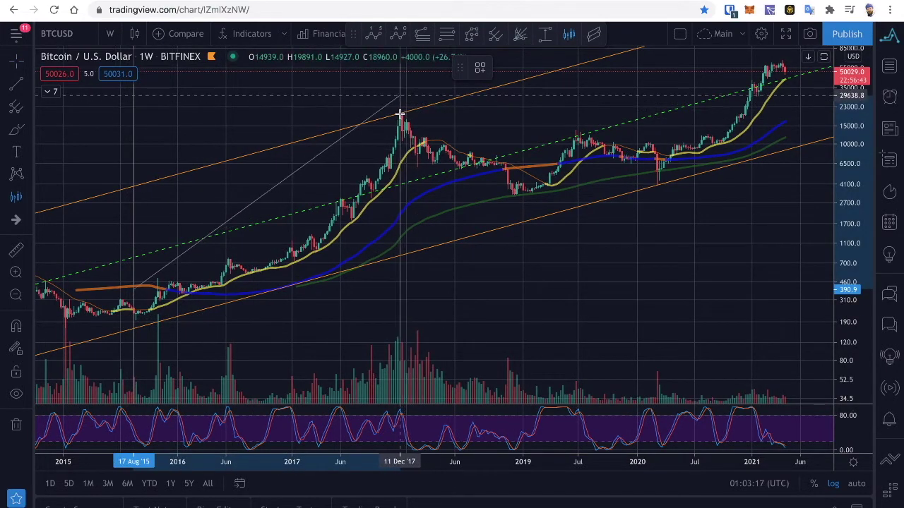
click(399, 113)
Place the copied bars pattern so it starts at the March 2020 low, and view its projection up to the upper channel line.
mouse_move(273, 252)
mouse_down()
mouse_move(494, 177)
mouse_move(369, 258)
mouse_move(230, 263)
mouse_move(555, 206)
mouse_move(560, 162)
mouse_move(751, 117)
mouse_move(790, 125)
mouse_move(798, 99)
mouse_move(803, 127)
mouse_up()
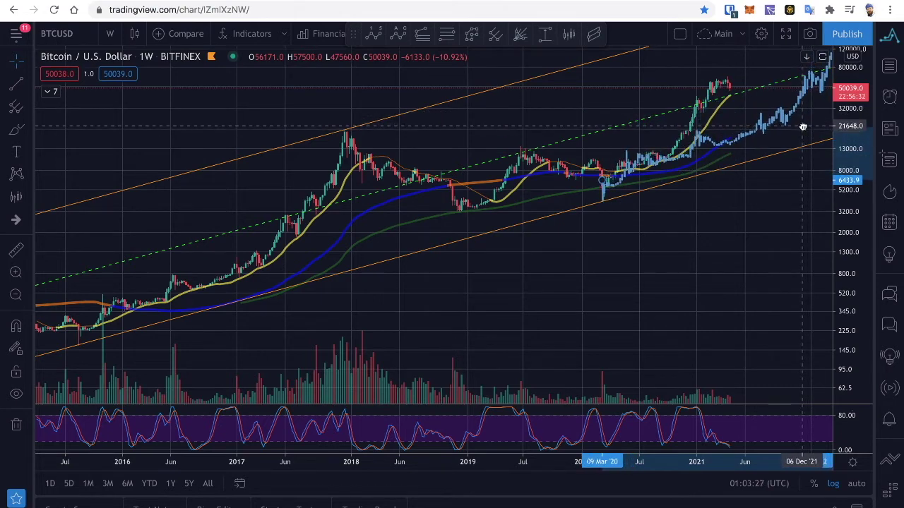
drag(779, 180, 559, 298)
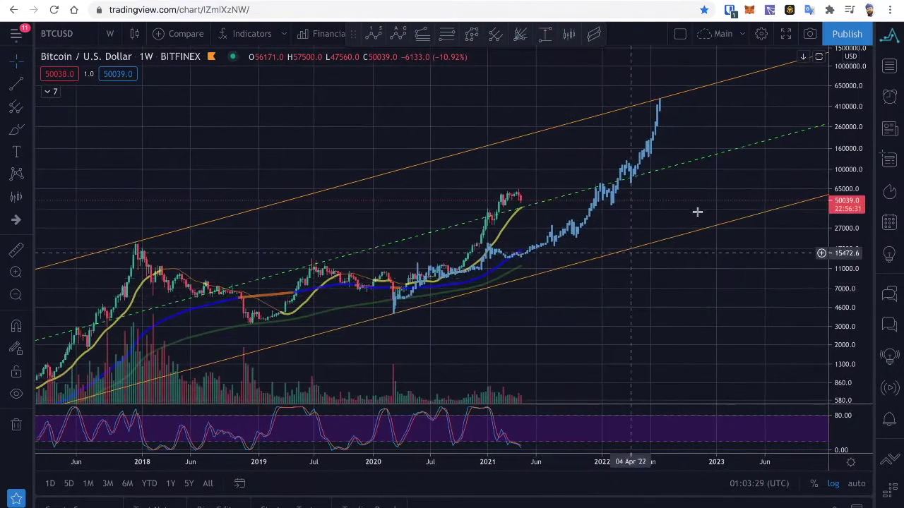
drag(696, 209, 594, 241)
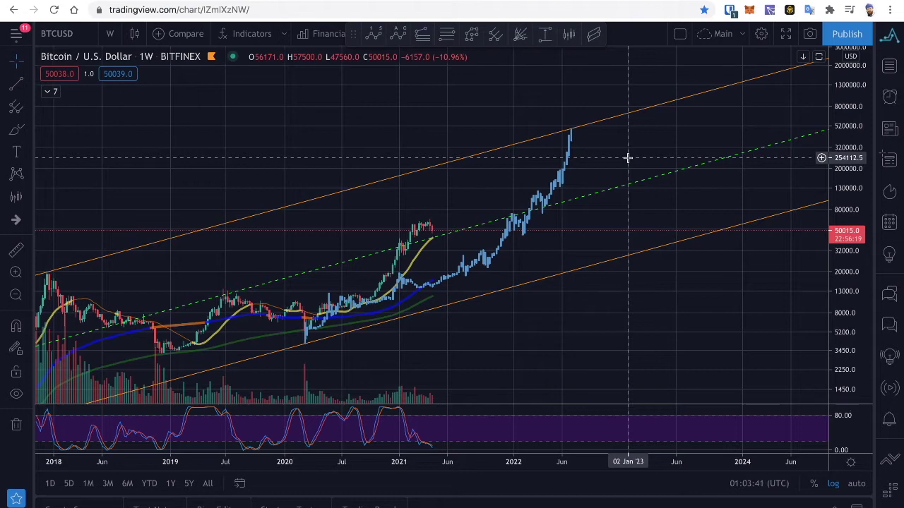
Load BLX from the Cryptos watchlist into this chart and bring the 2018–2021 price history into view.
click(889, 67)
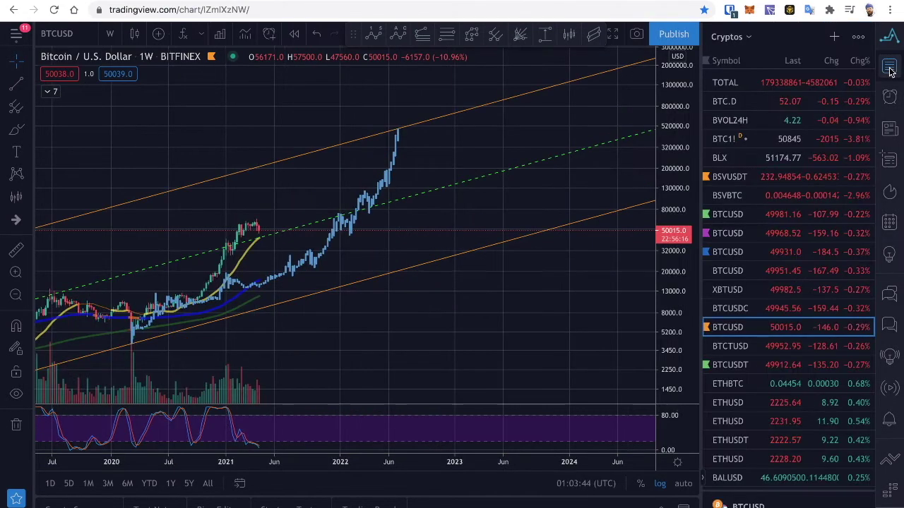
click(735, 164)
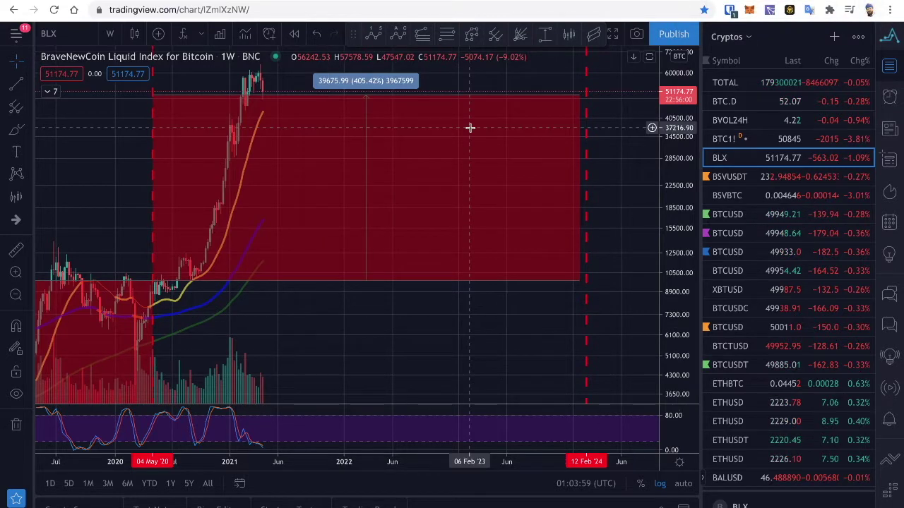
drag(315, 321, 565, 319)
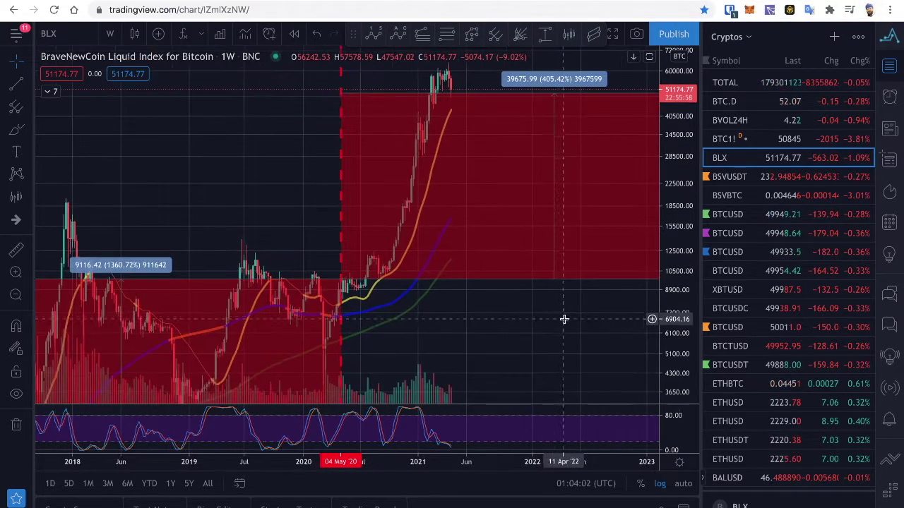
Examine the earlier BLX halving cycles from November 2012 to May 2020, comparing their price range boxes and moving averages.
drag(210, 212, 315, 120)
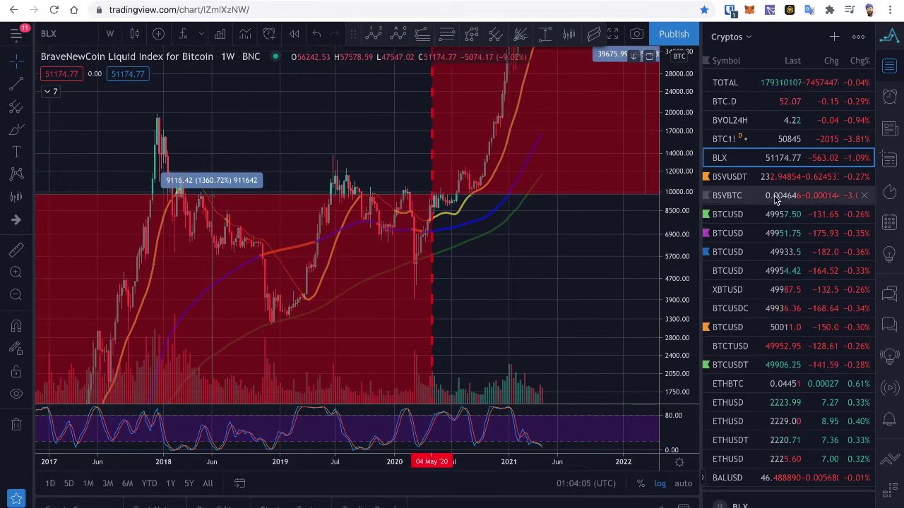
drag(683, 107, 679, 353)
scroll(478, 337, down, 5)
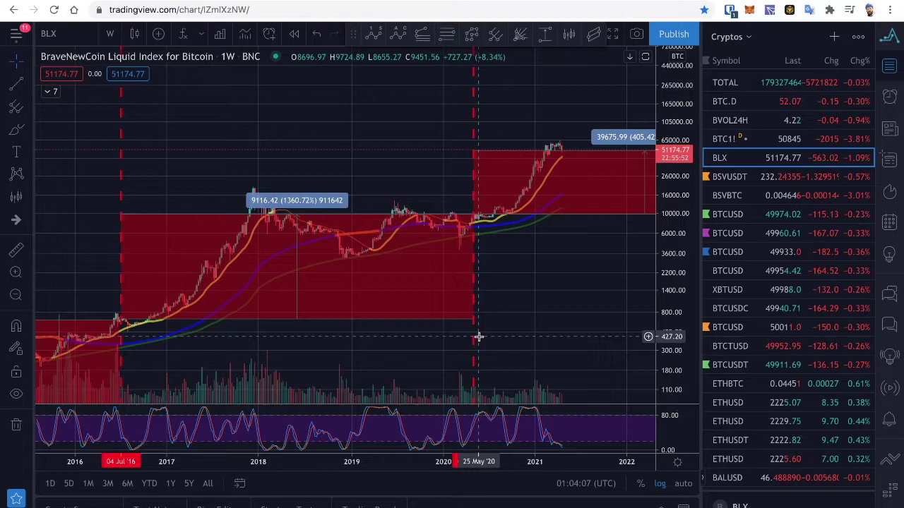
drag(460, 339, 414, 244)
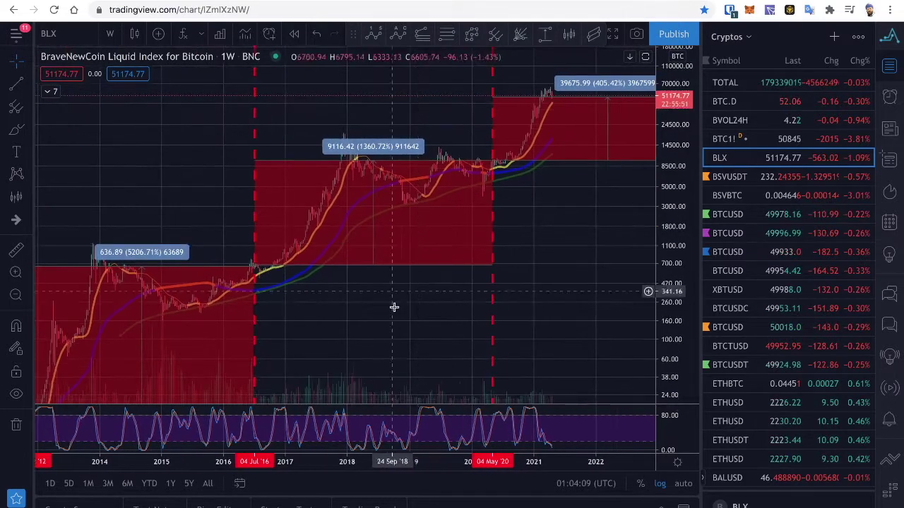
drag(346, 291, 387, 254)
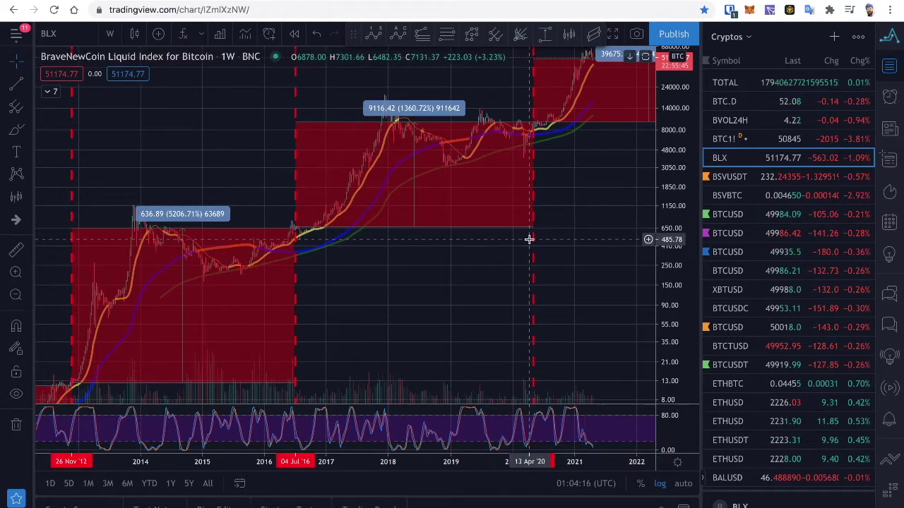
drag(454, 303, 368, 325)
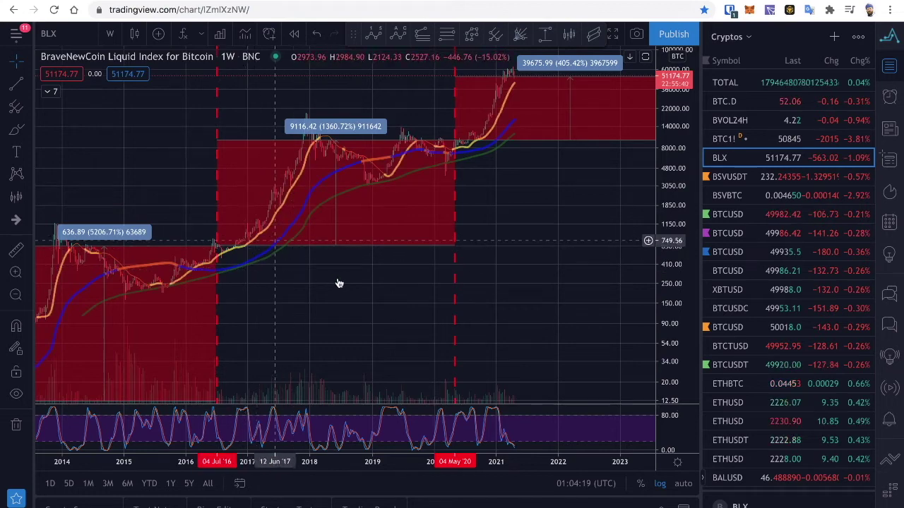
Compare the 2016–2020 BLX cycle with the current cycle's price range box, up to the February 2024 vertical line.
scroll(303, 337, right, 3)
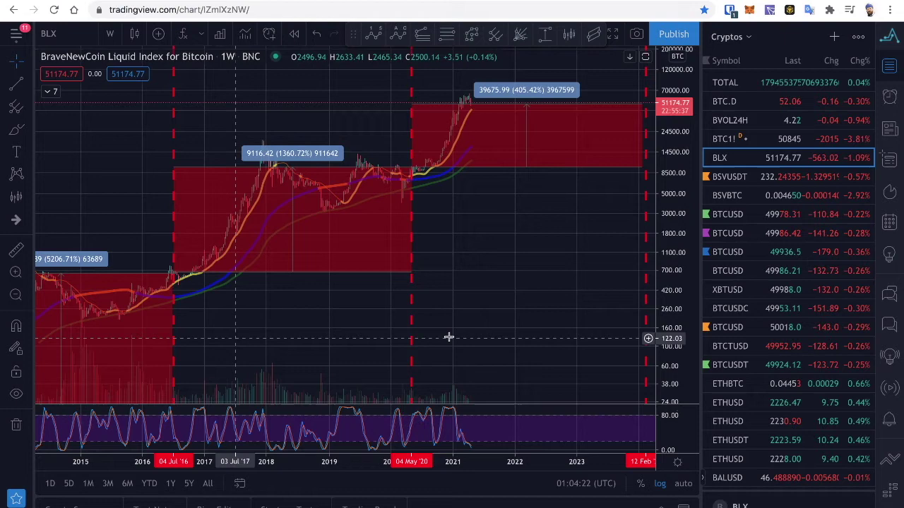
scroll(481, 317, left, 10)
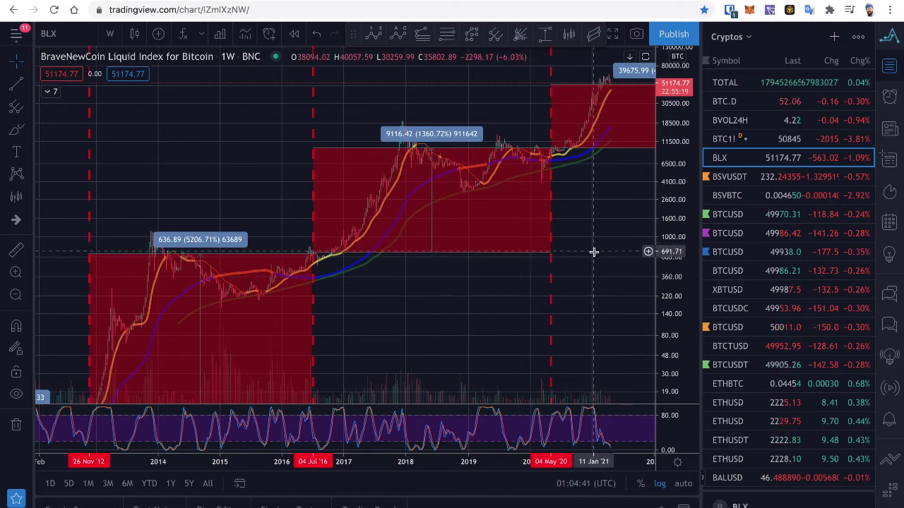
scroll(460, 247, right, 5)
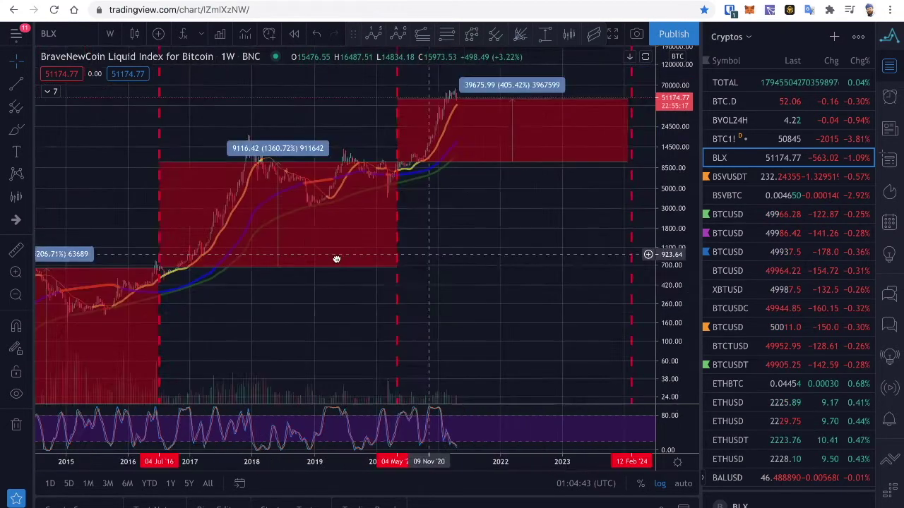
scroll(357, 317, right, 3)
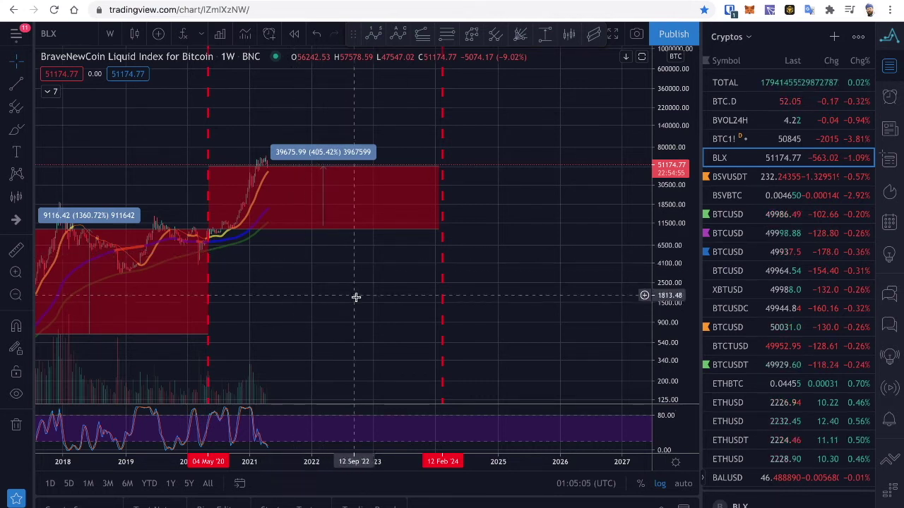
drag(256, 303, 307, 365)
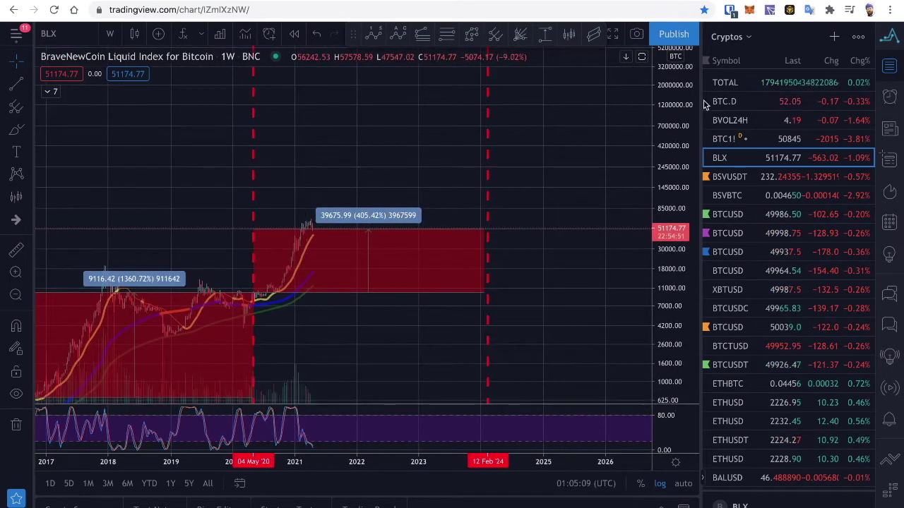
Load the Bitfinex BTCUSD chart from the watchlist and bring the full orange channel since 2013 with the bars pattern into view.
drag(724, 102, 728, 326)
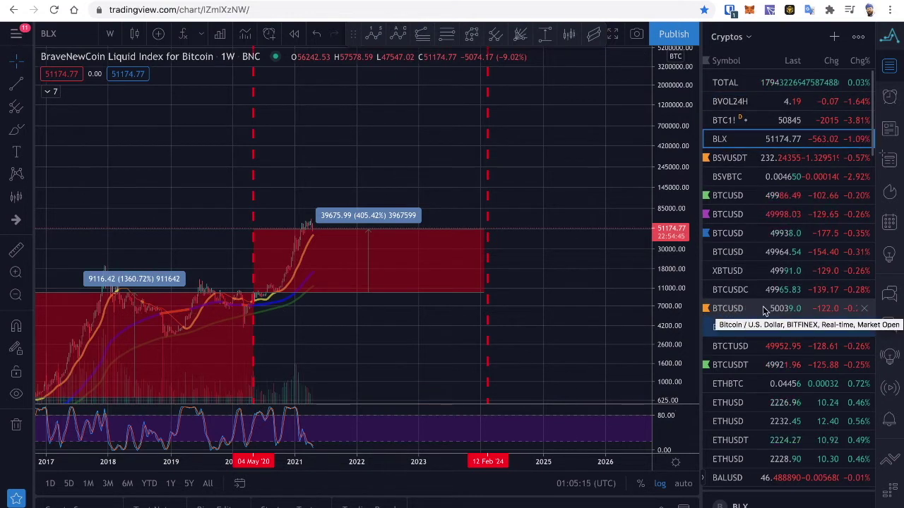
drag(735, 332, 730, 99)
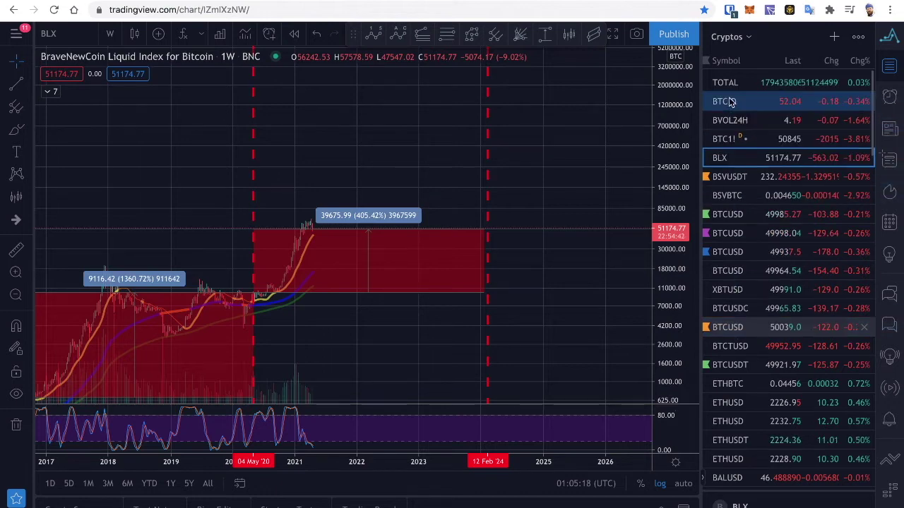
click(729, 327)
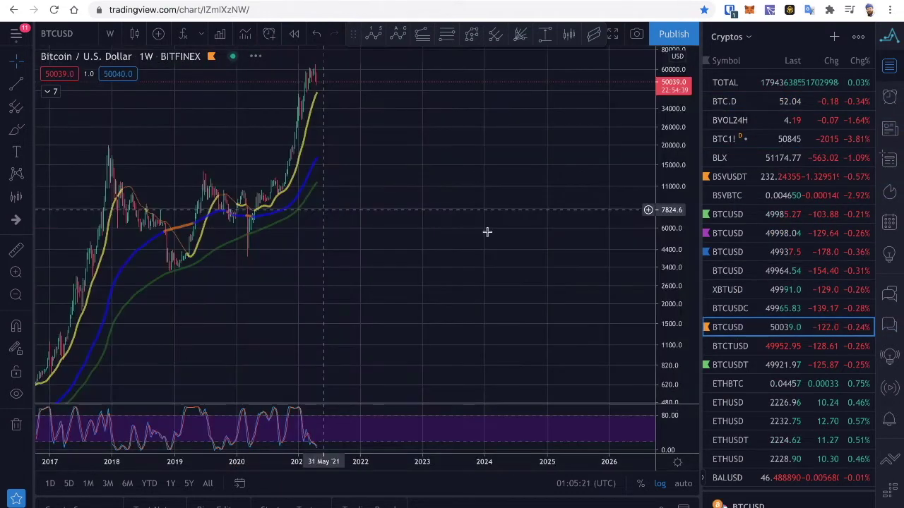
drag(301, 293, 490, 315)
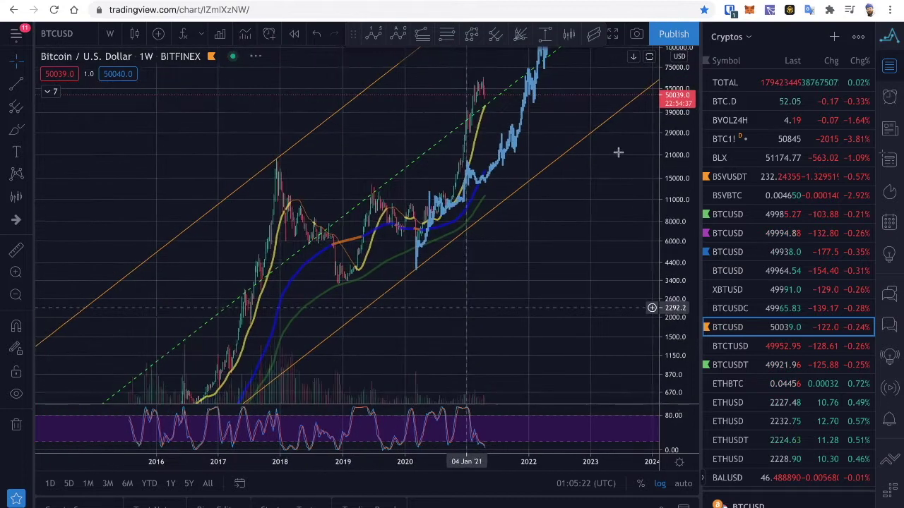
drag(666, 143, 676, 317)
drag(490, 252, 461, 315)
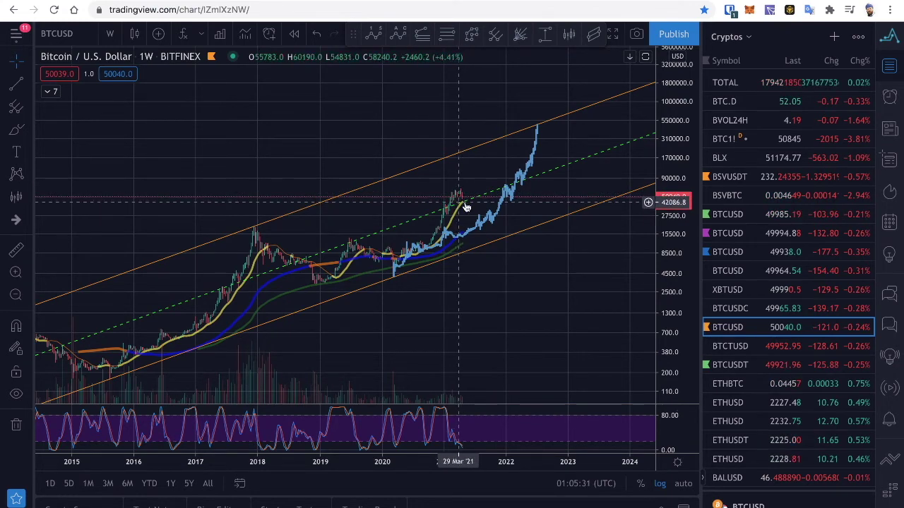
drag(317, 242, 356, 226)
scroll(357, 226, down, 2)
scroll(357, 226, down, 1)
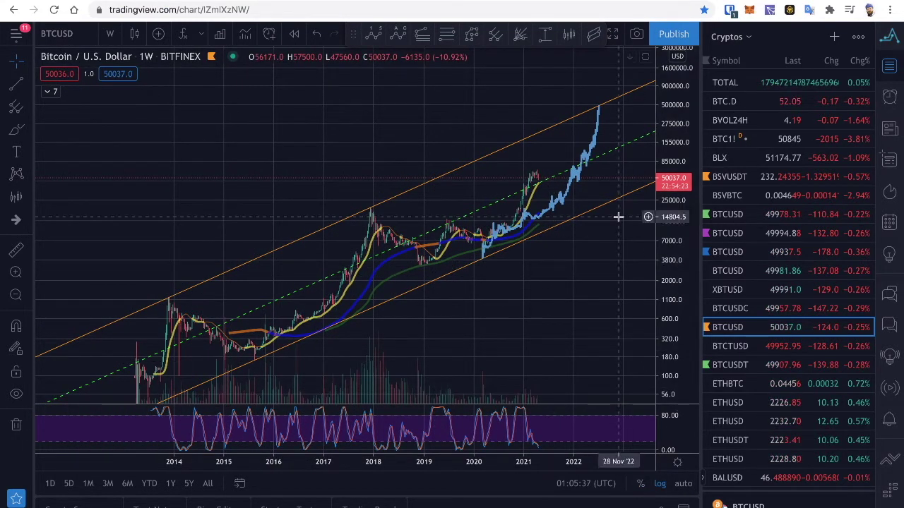
Measure the rise from the late-2013 peak level to the December 2017 peak level with a price range.
click(545, 33)
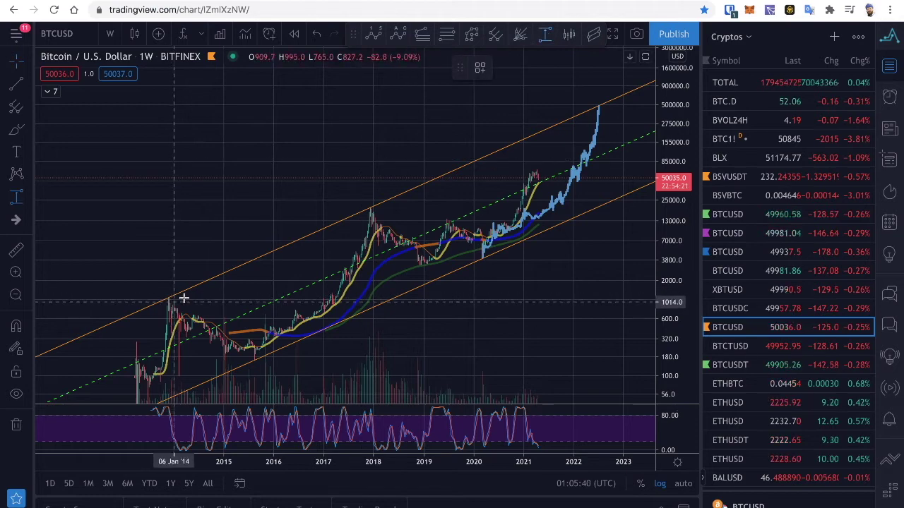
click(340, 209)
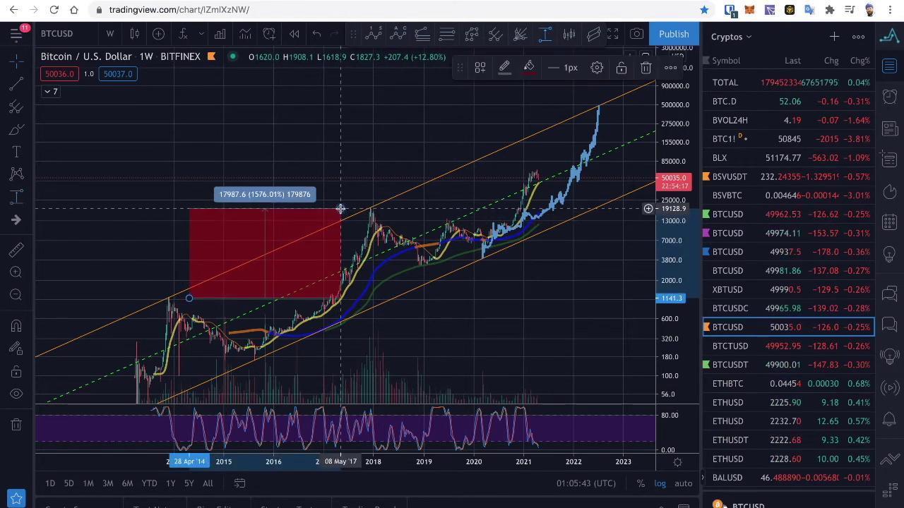
scroll(428, 147, right, 5)
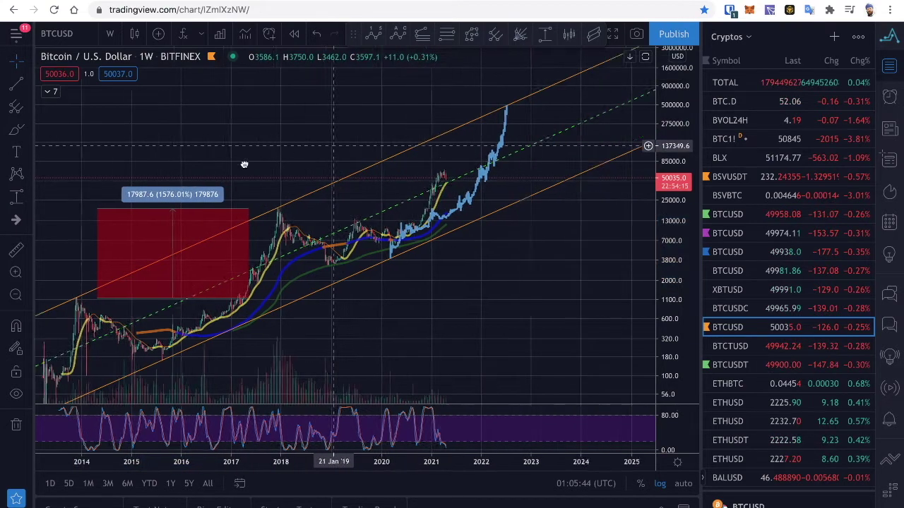
scroll(212, 212, left, 3)
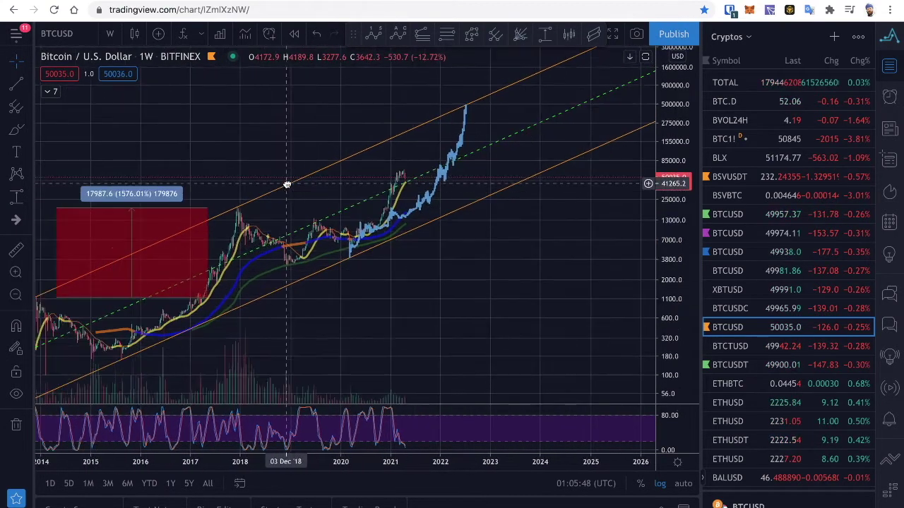
Try placing the price range at the December 2017 peak, and move it back over the 2014–2017 span.
drag(178, 213, 299, 174)
mouse_move(341, 174)
mouse_down()
mouse_move(396, 163)
mouse_move(332, 204)
mouse_move(352, 186)
mouse_up()
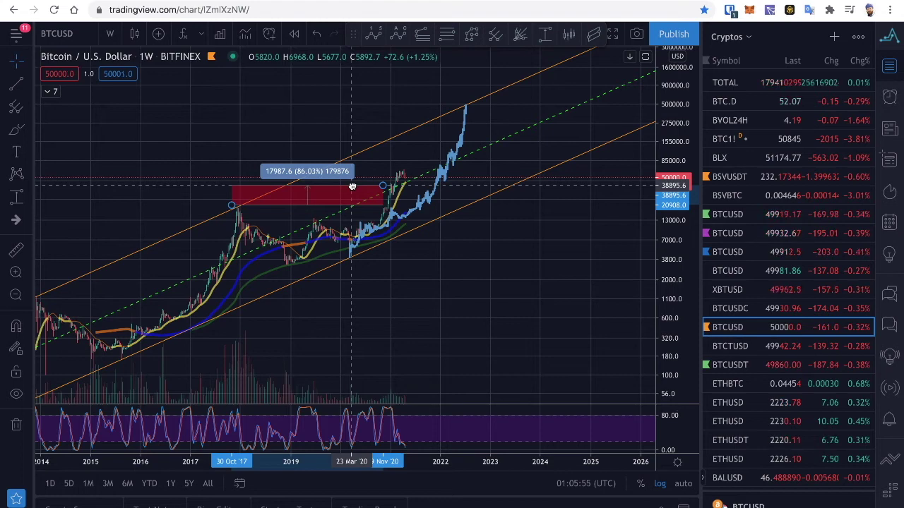
drag(351, 187, 196, 197)
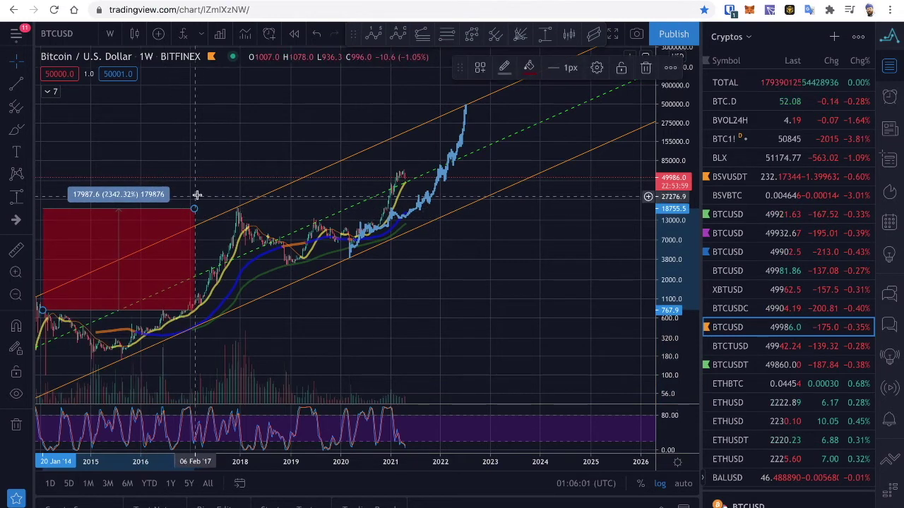
Refit the price range's corners to the 2013 peak at 1164.1 and the 2017 peak level at 18755.5, and delete it.
scroll(216, 186, left, 5)
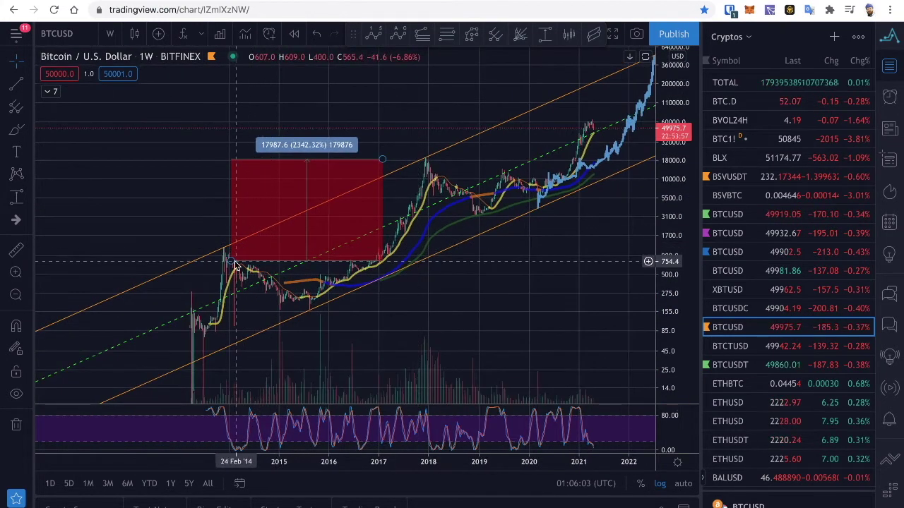
drag(235, 267, 226, 249)
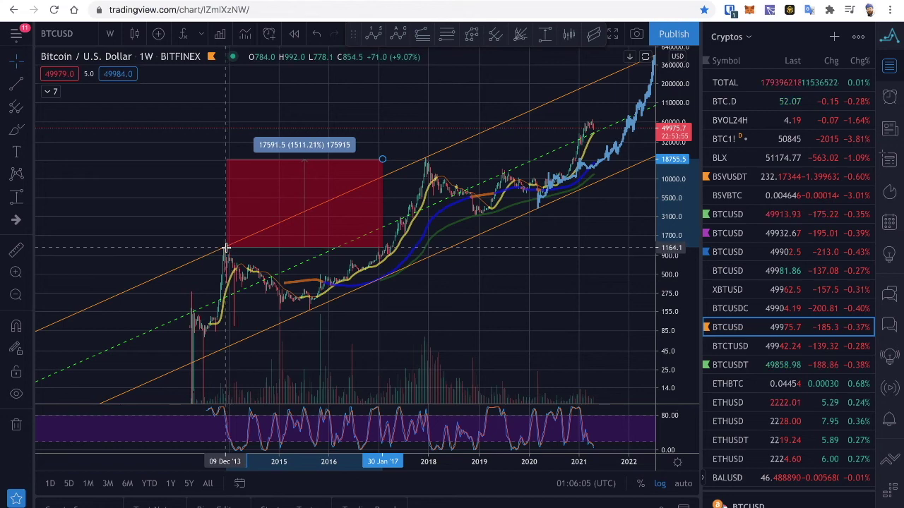
drag(382, 160, 437, 159)
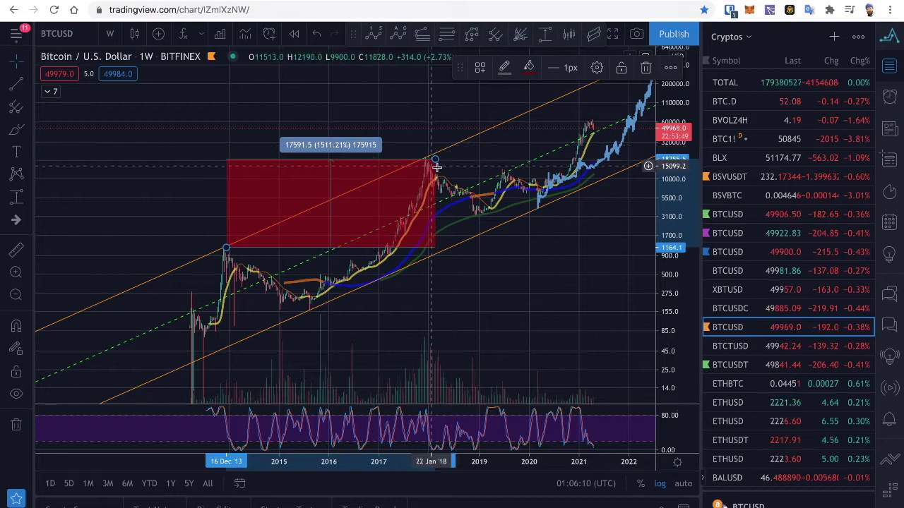
key(Delete)
Project a 1511.21% price range up from the December 2017 peak level, delete it, and return to the full channel.
drag(440, 166, 230, 212)
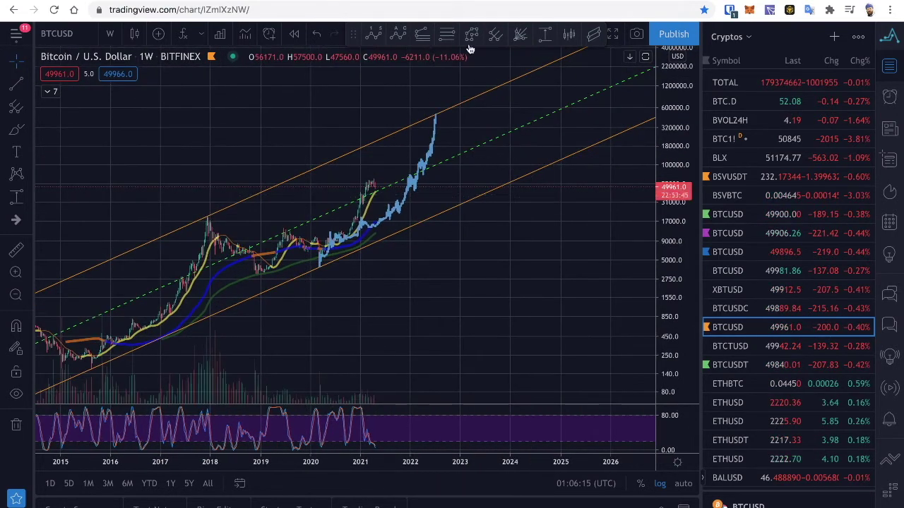
click(545, 39)
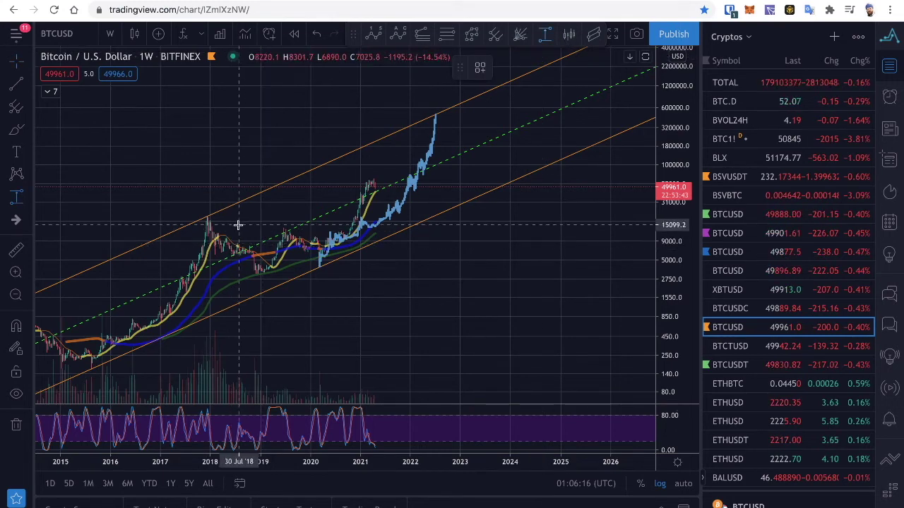
mouse_move(229, 215)
mouse_down()
mouse_move(485, 183)
mouse_move(522, 128)
mouse_up()
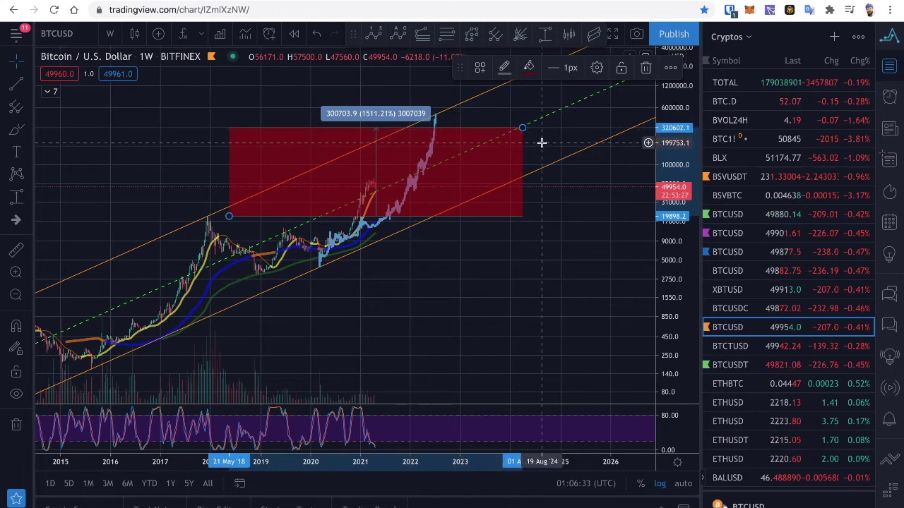
key(Delete)
drag(256, 187, 319, 133)
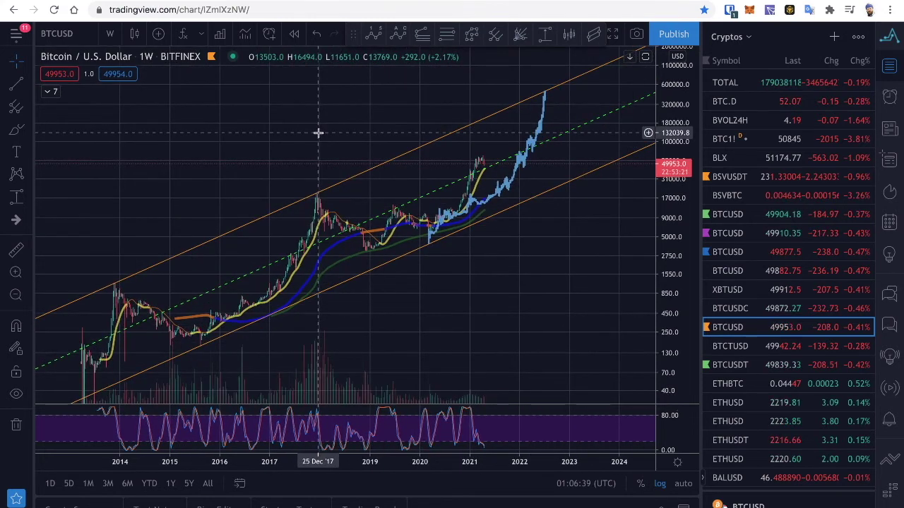